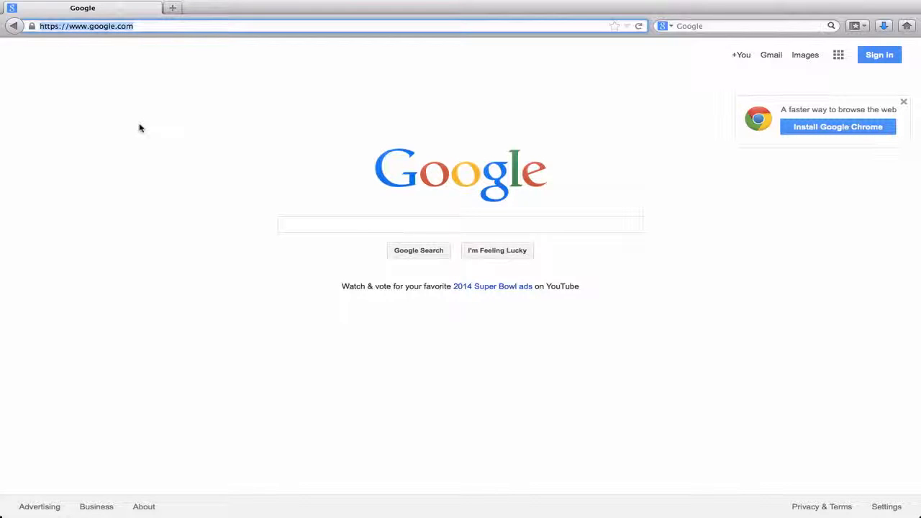
text(www.secure-i.com/)
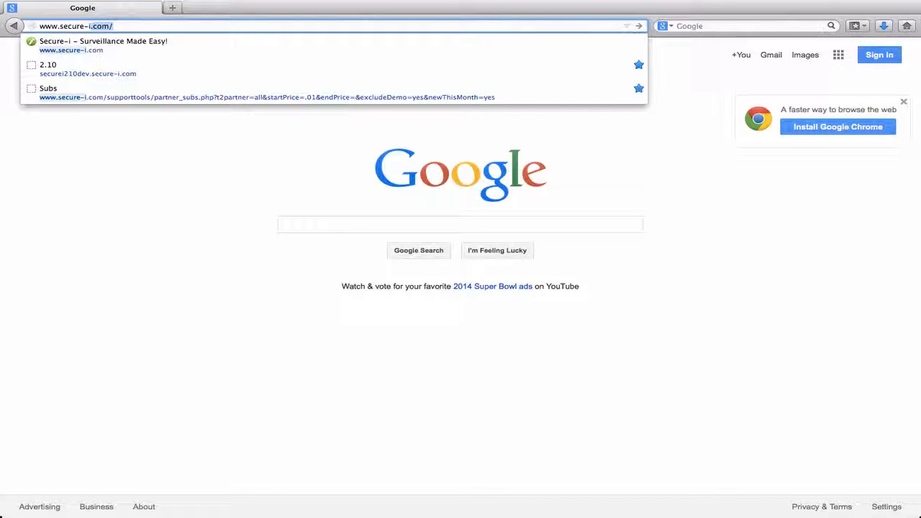
key(Return)
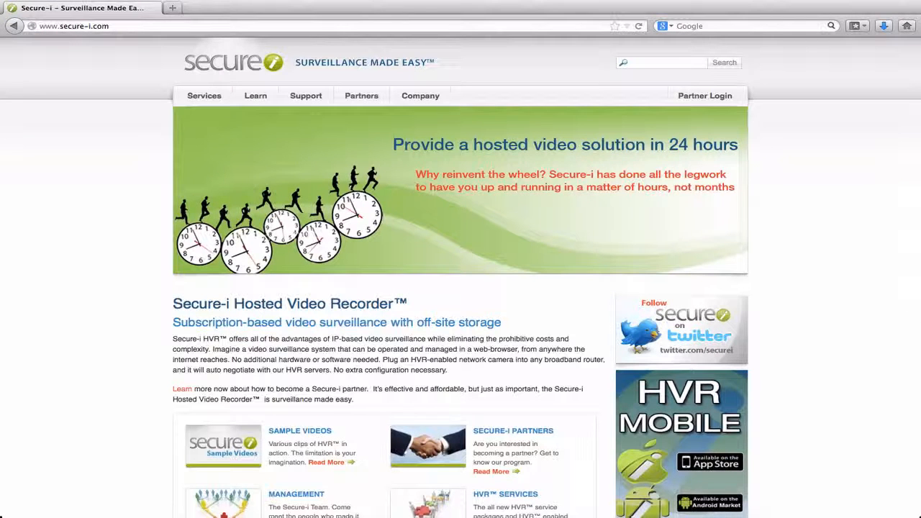
click(717, 98)
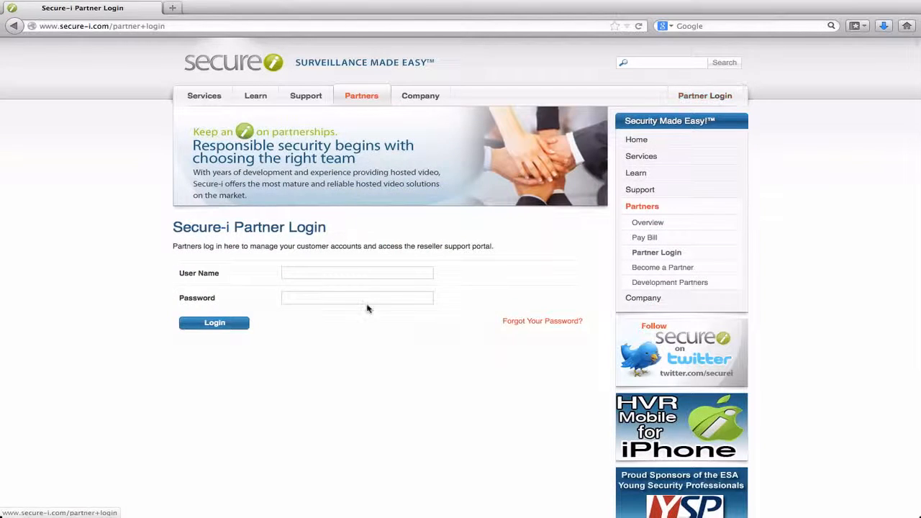
Log in to the partner area with user name vegas and the account password, and open the Smart Setup Tool
click(358, 275)
text(vegas)
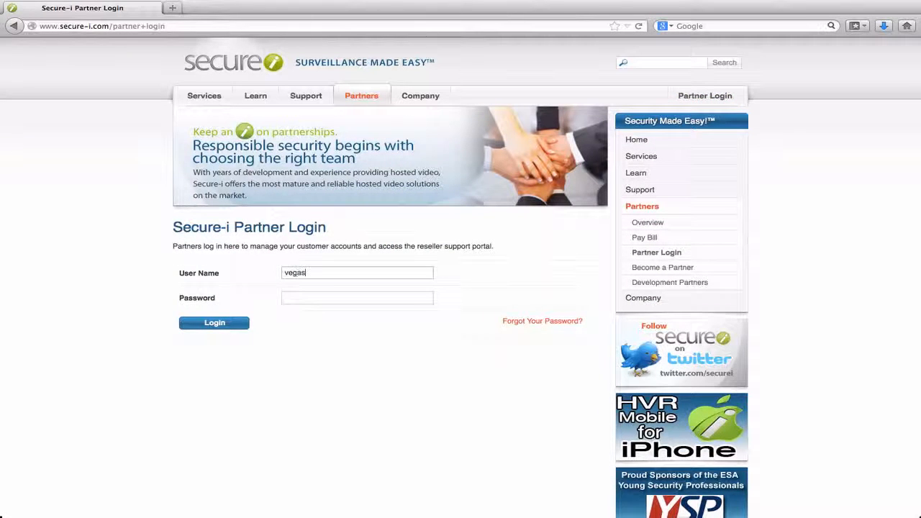
key(Tab)
text(••••••)
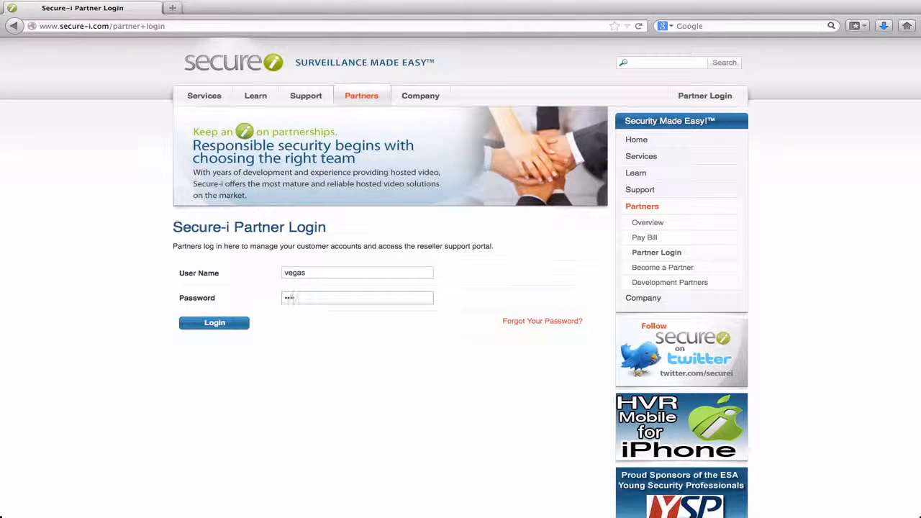
text(•••)
key(Return)
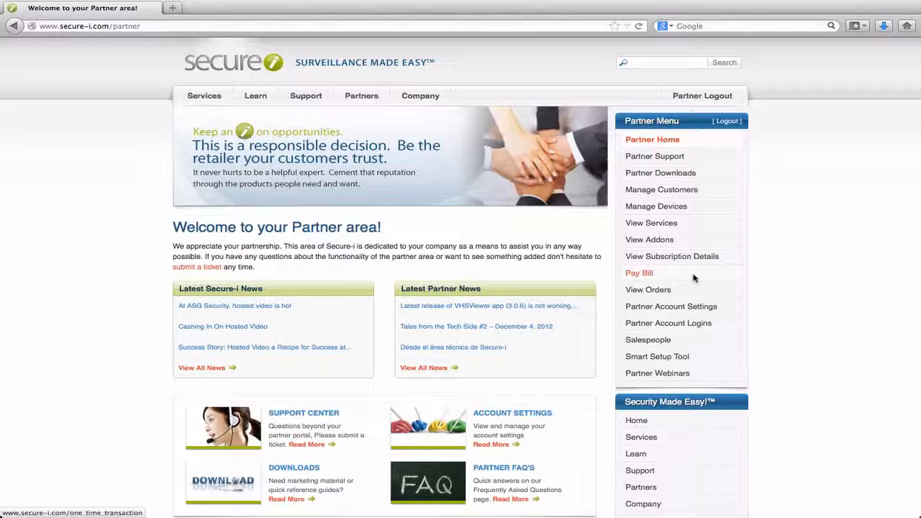
click(657, 357)
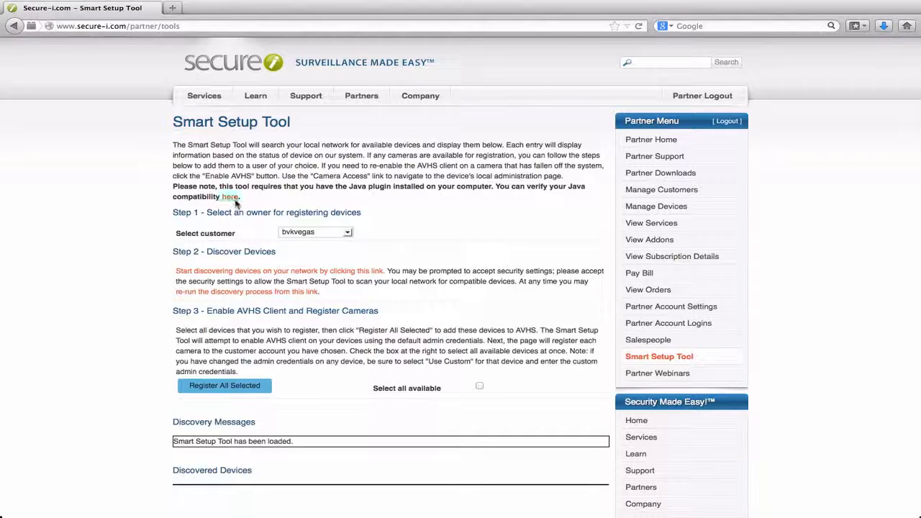
Verify the installed Java version in a separate tab from the compatibility link, and return to the Smart Setup Tool
right_click(231, 201)
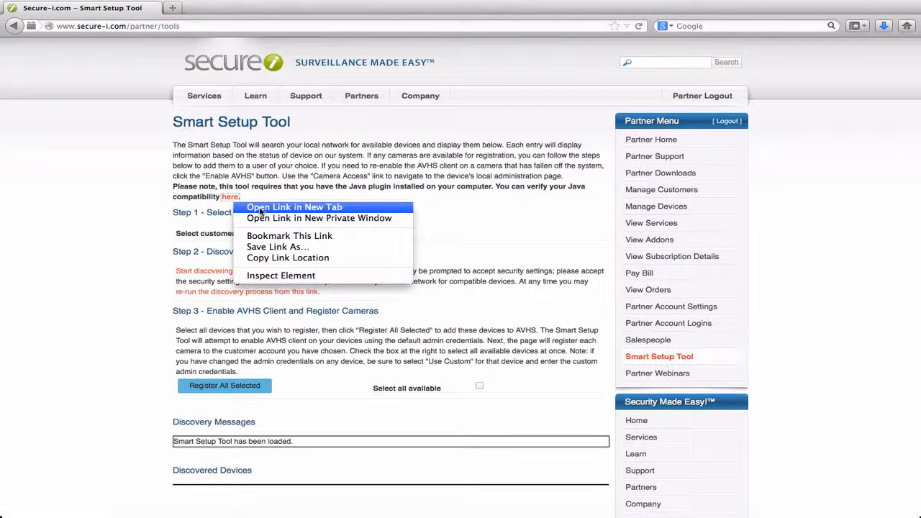
click(260, 209)
click(233, 9)
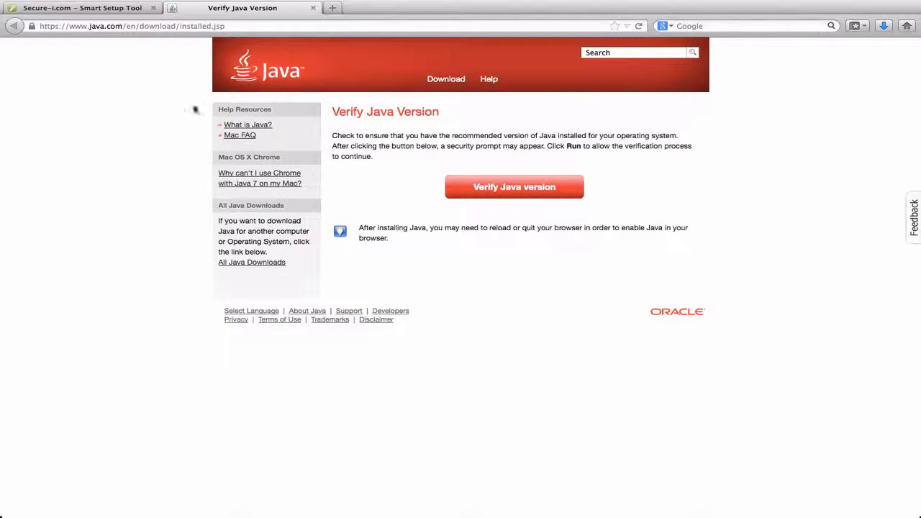
click(528, 191)
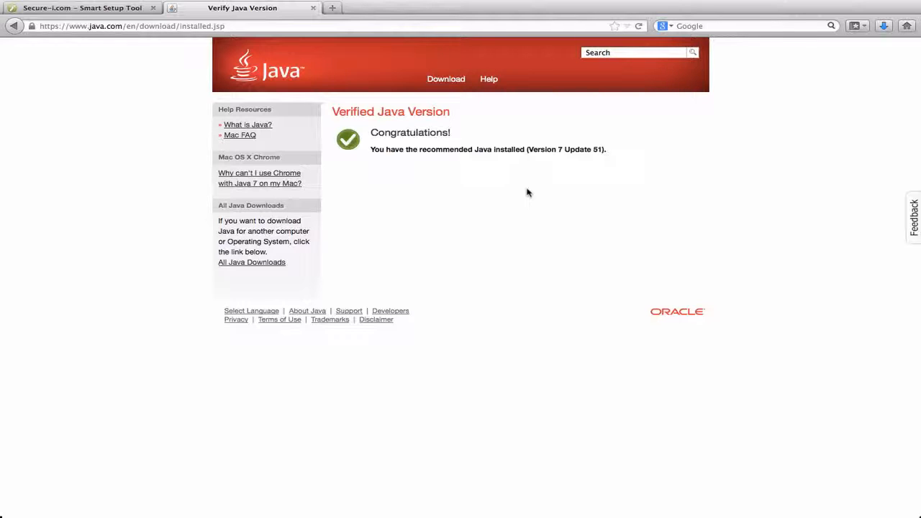
mouse_move(307, 11)
click(312, 8)
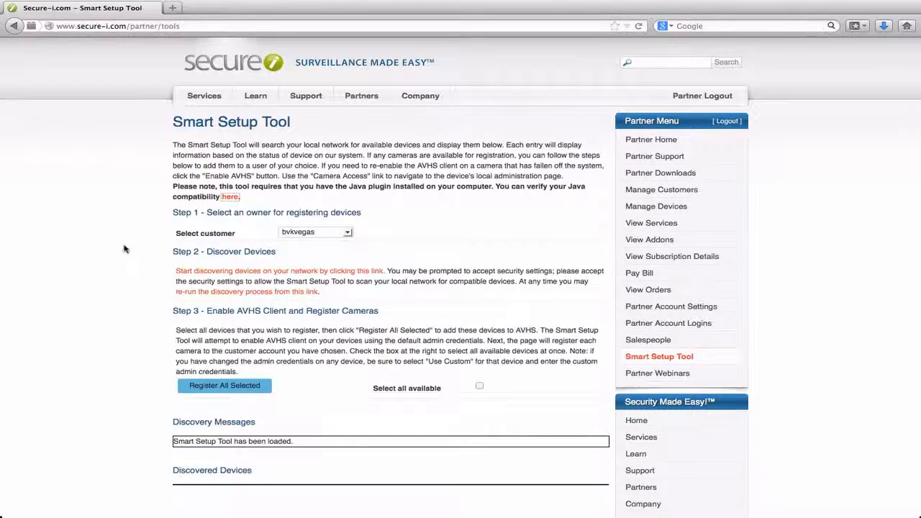
Choose Secure-i_training as the customer owning the devices and start discovering devices on the network
scroll(124, 249, down, 2)
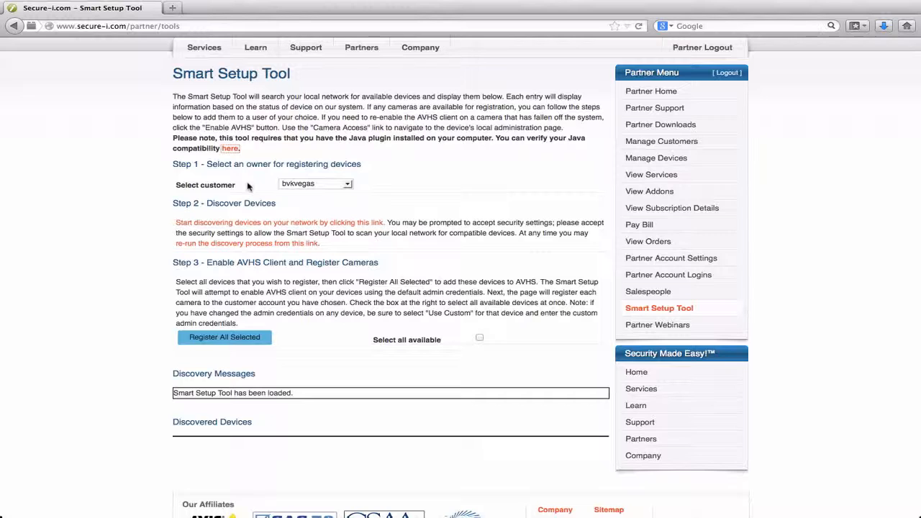
click(349, 186)
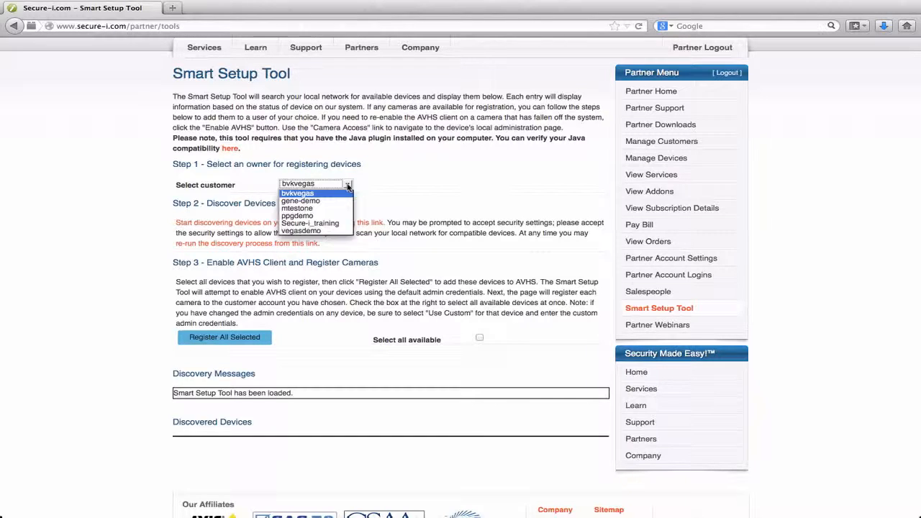
click(330, 224)
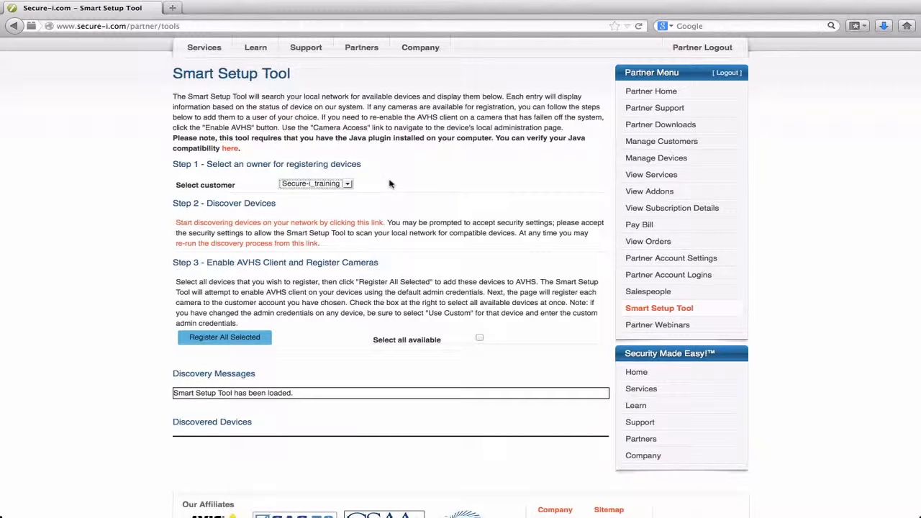
click(256, 225)
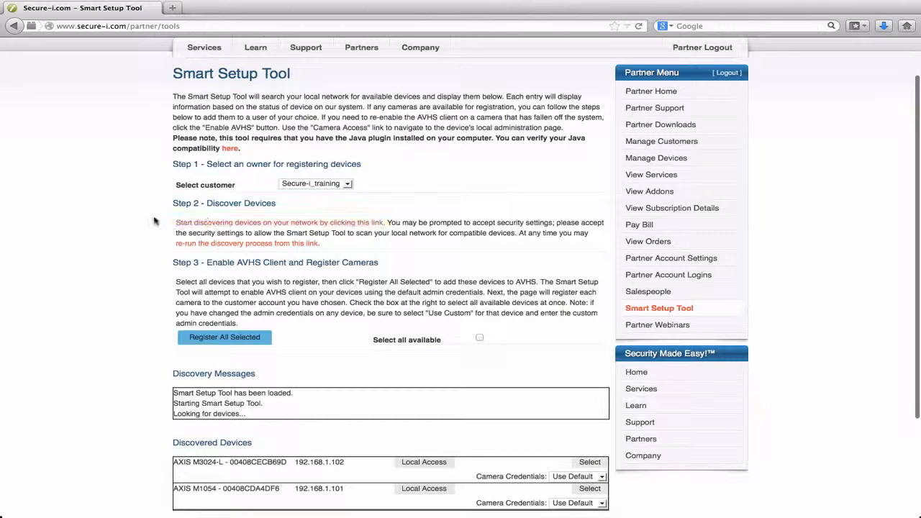
Select the discovered AXIS M3024-L and AXIS M1054 cameras and register both to the chosen customer
scroll(150, 222, down, 2)
scroll(149, 222, down, 3)
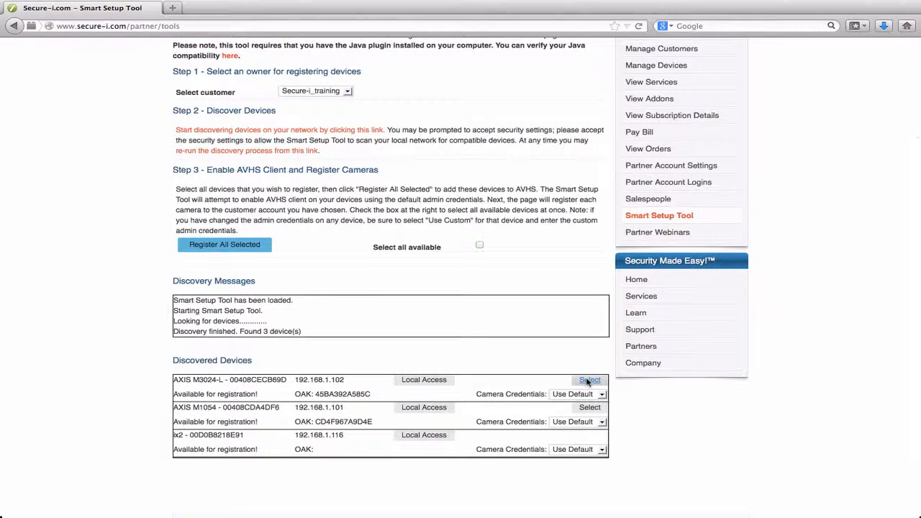
click(589, 381)
click(591, 418)
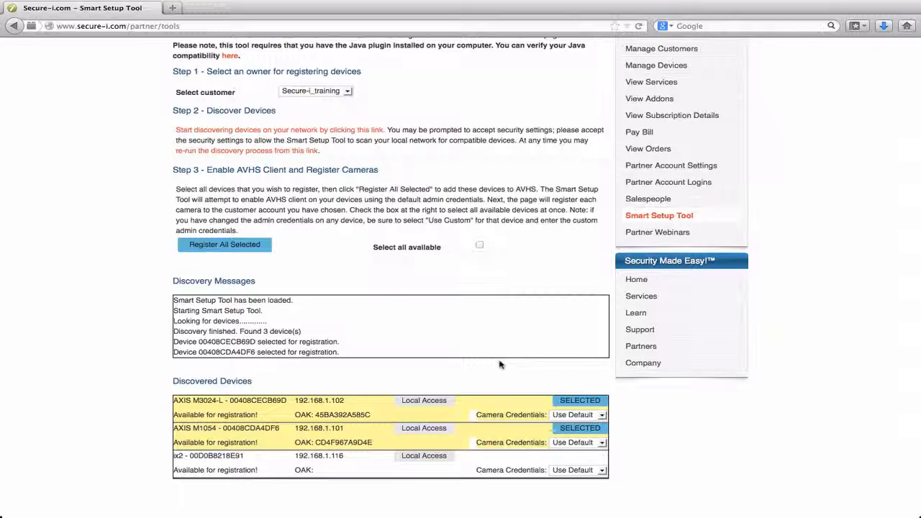
click(235, 247)
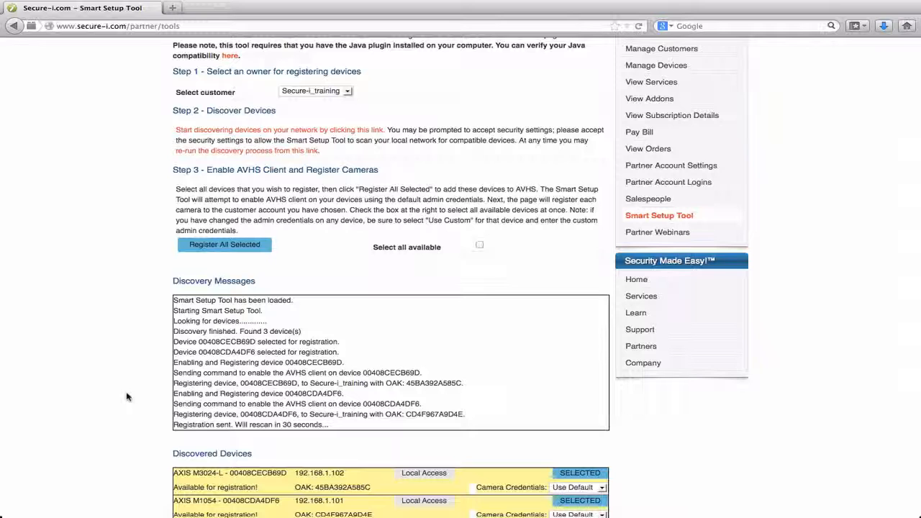
Open the AXIS M1054's local access page from the rescanned devices, sign in as root with the camera password, and display its application packages
scroll(127, 396, down, 3)
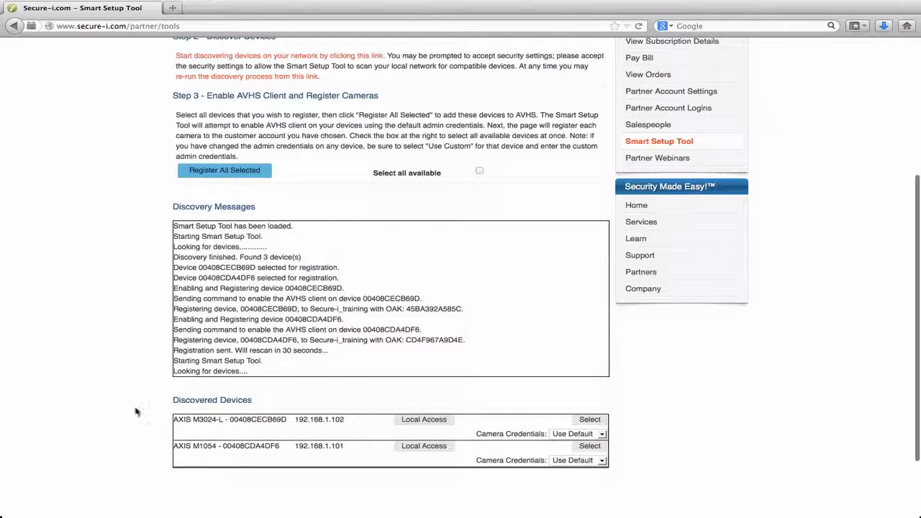
scroll(139, 393, down, 1)
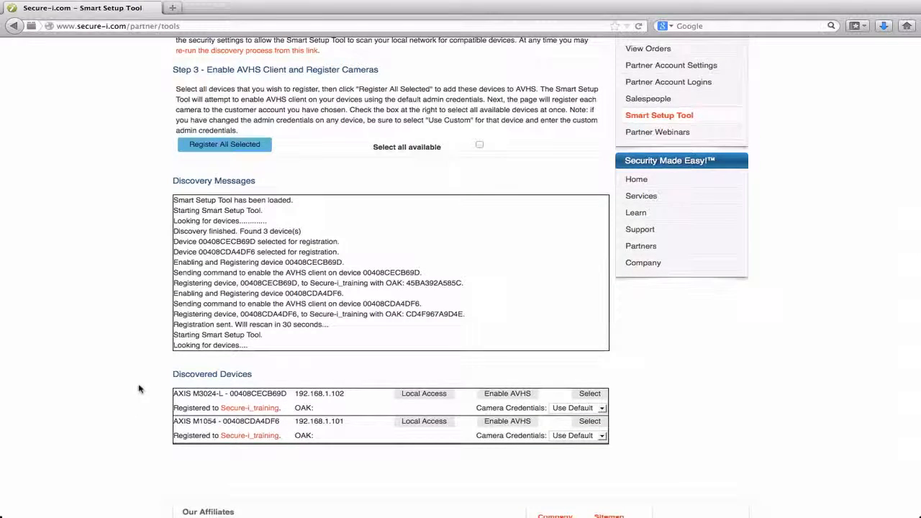
scroll(139, 389, down, 2)
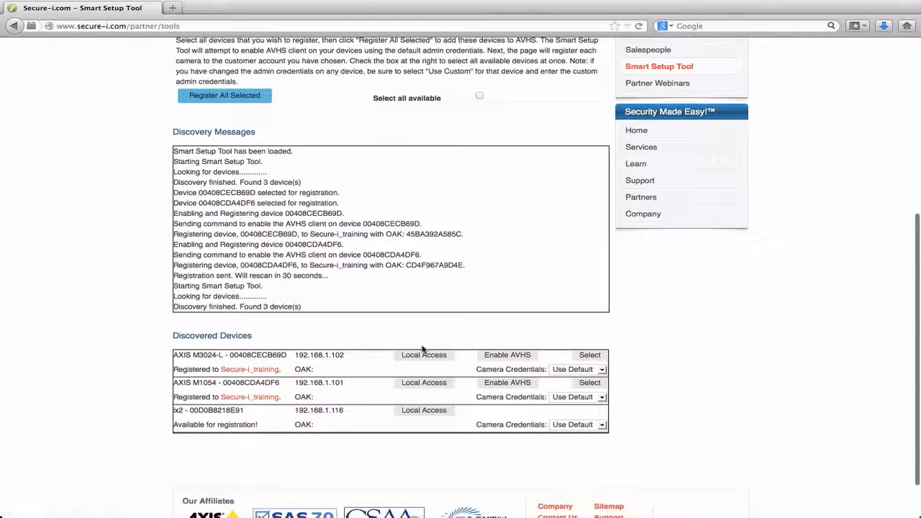
click(424, 355)
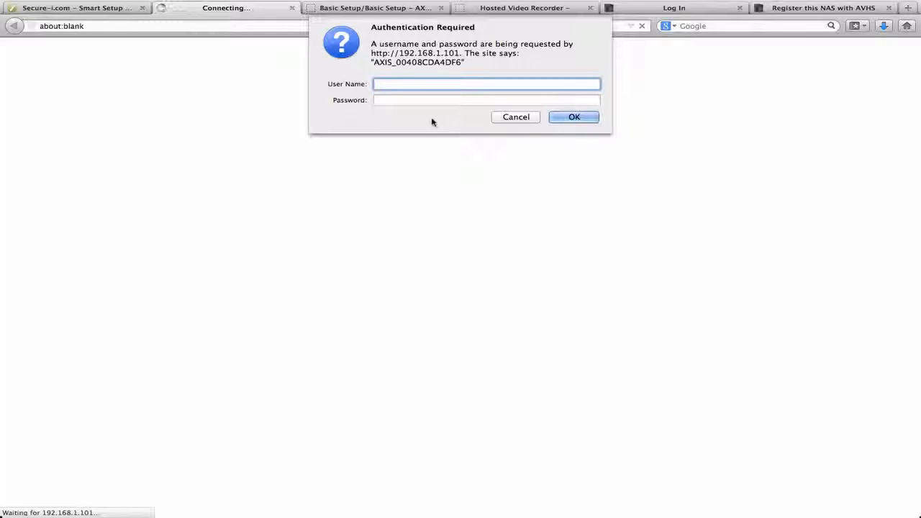
text(root)
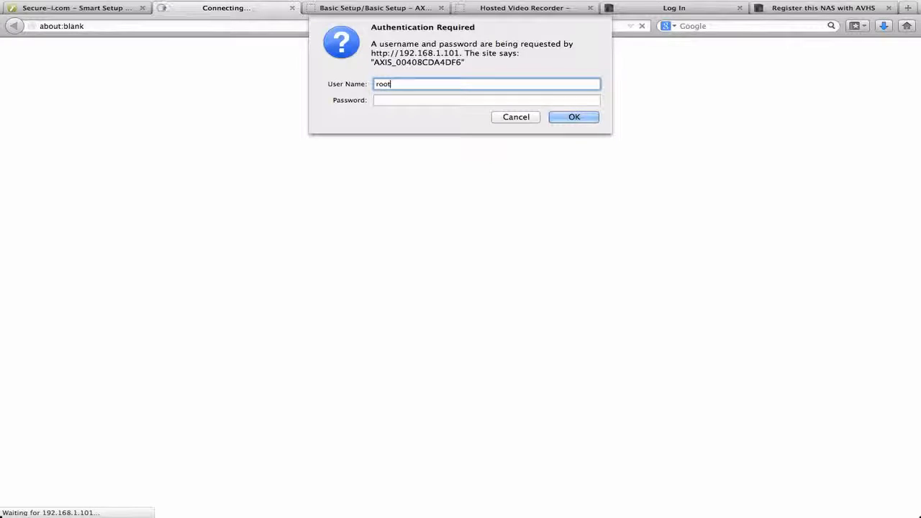
key(Tab)
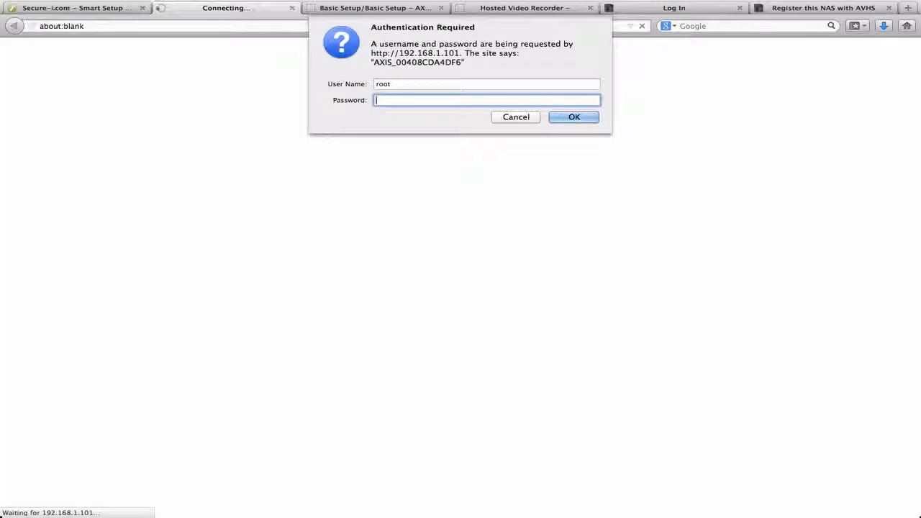
text(pass)
click(588, 118)
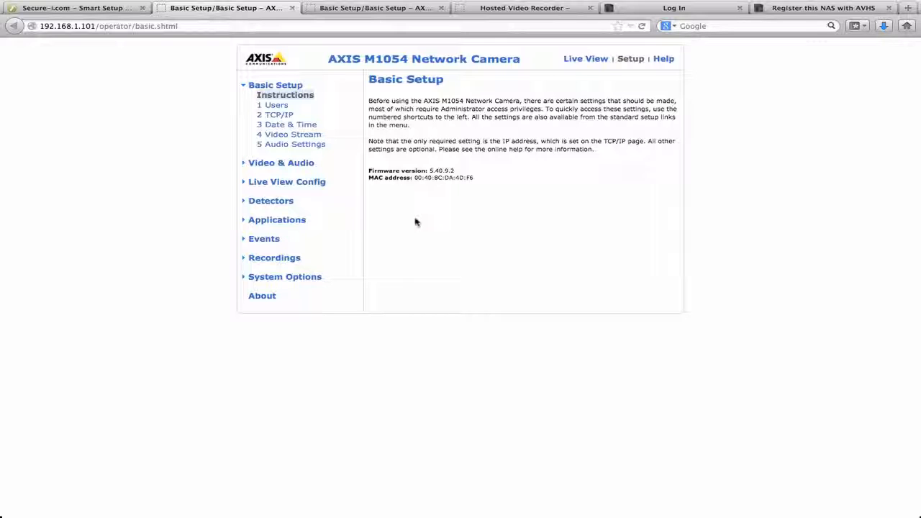
click(280, 223)
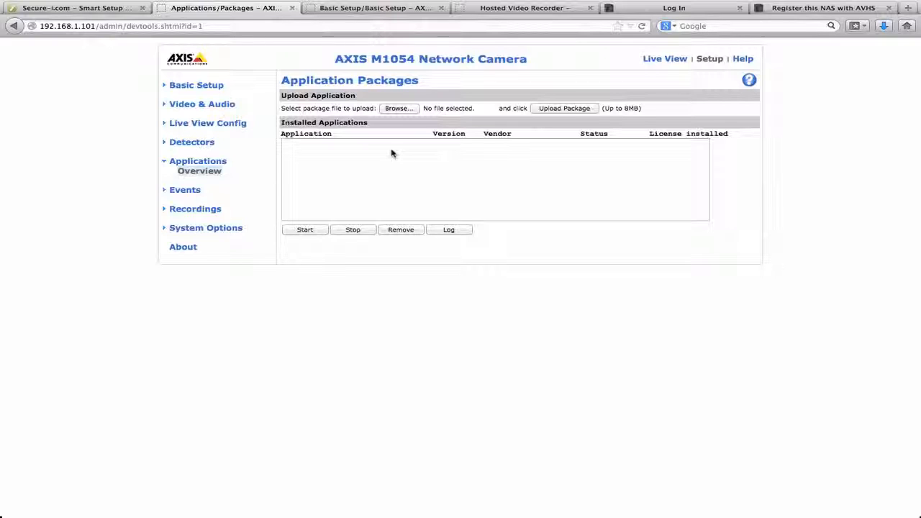
Open the VideoMotion 2.1 download from the portal's partner downloads and cancel saving the file
click(123, 10)
scroll(103, 211, up, 4)
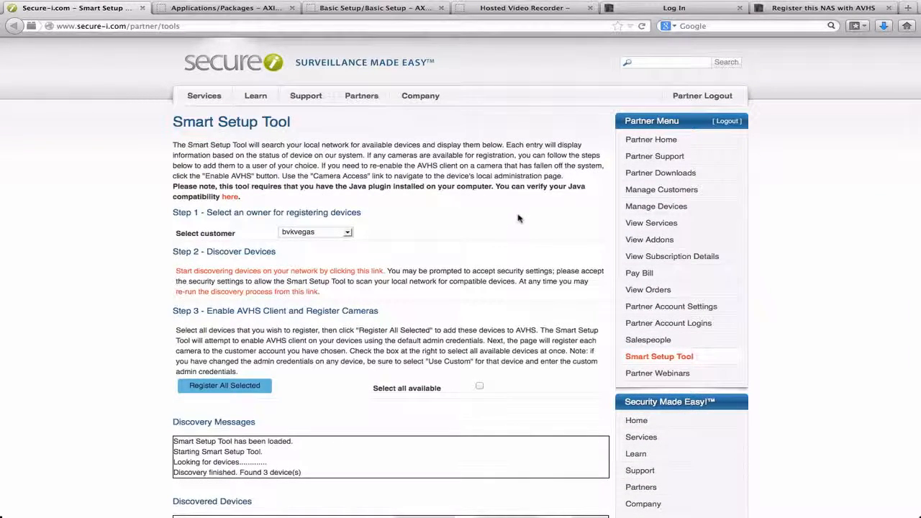
click(652, 176)
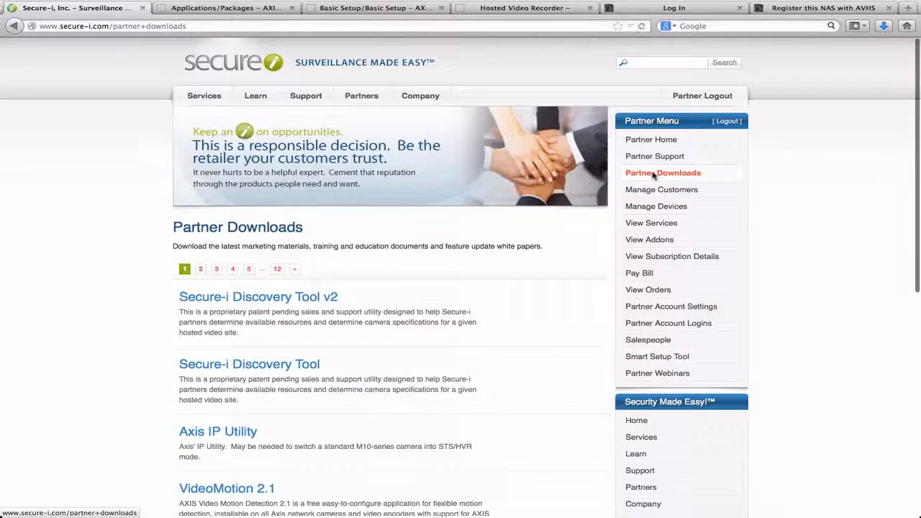
scroll(543, 295, down, 3)
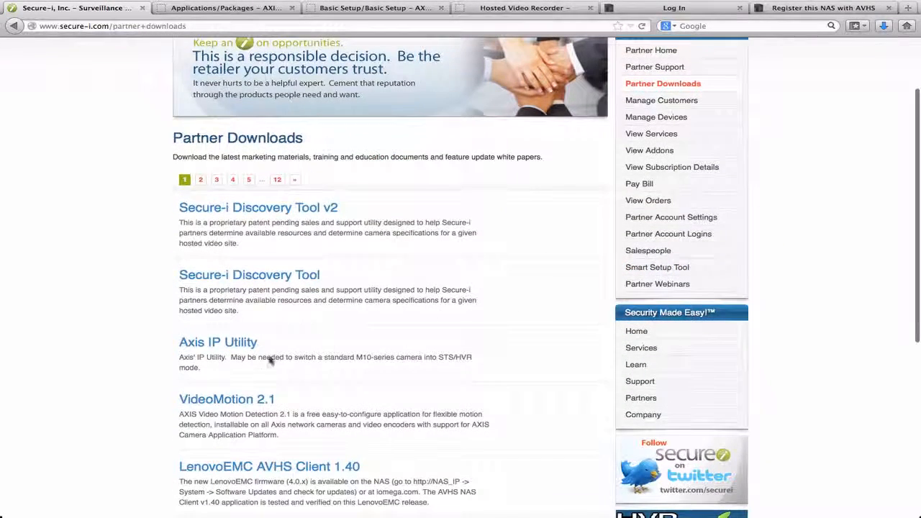
click(225, 400)
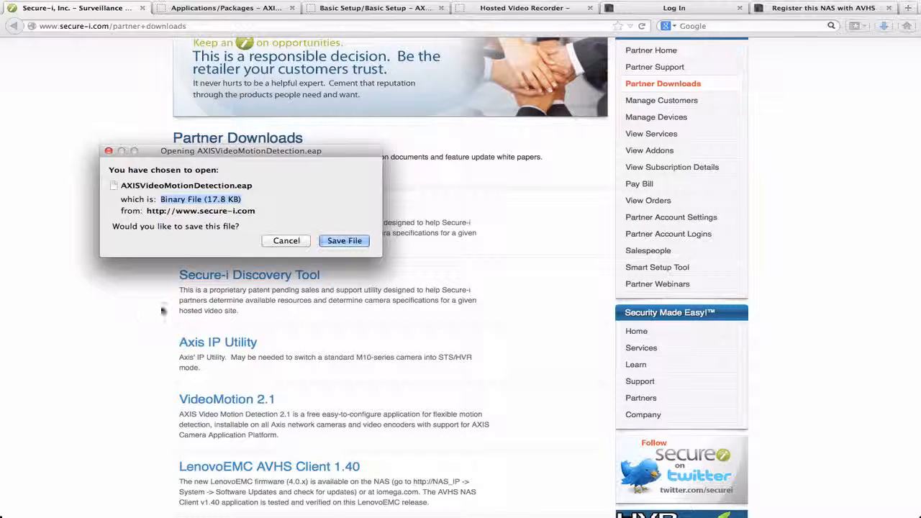
click(277, 242)
Upload the AXISVideoMotionDetection.eap package from the desktop's Axis folder to the AXIS M3024-L camera's application packages
click(386, 9)
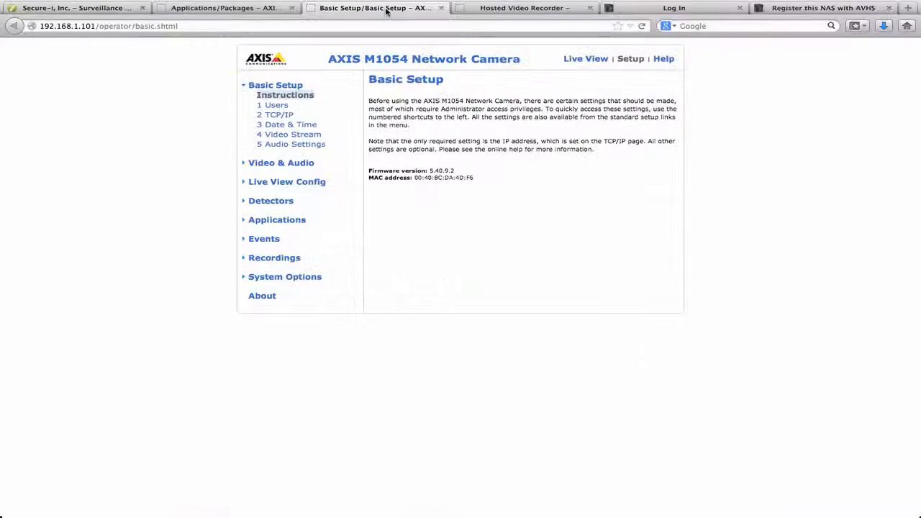
click(293, 223)
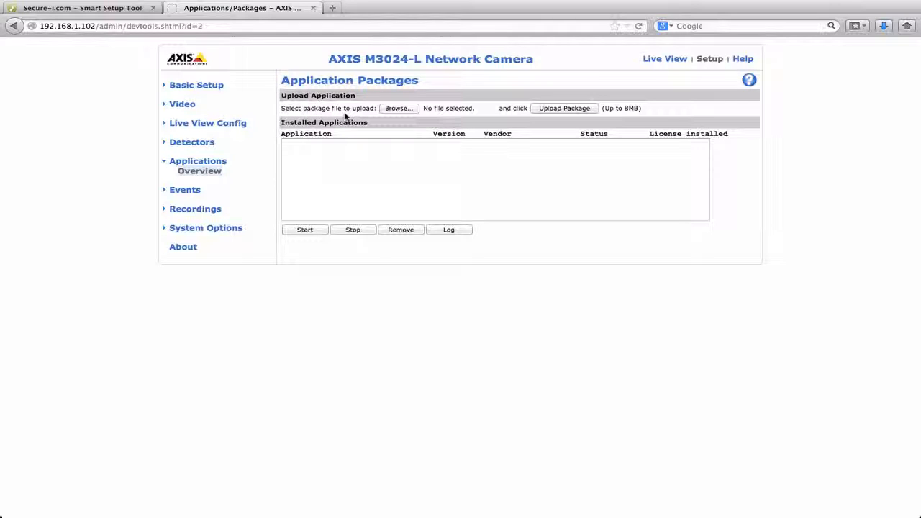
click(397, 109)
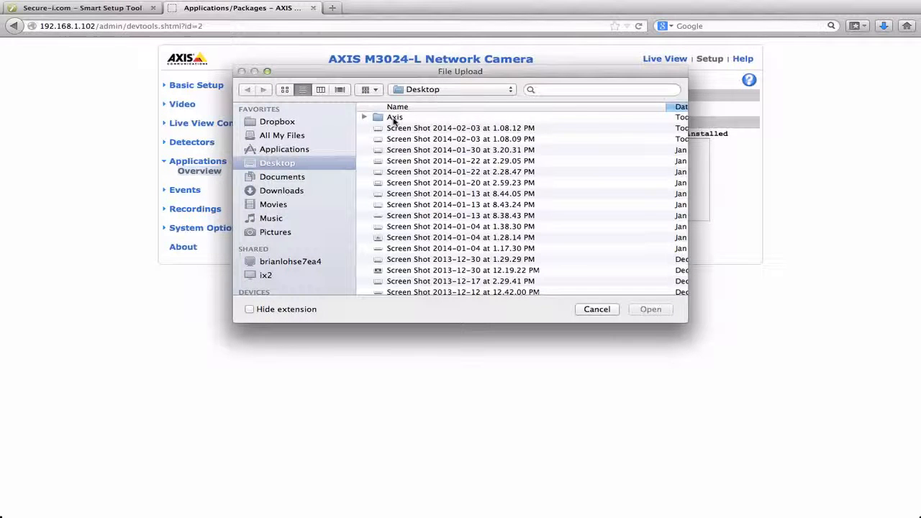
double_click(395, 119)
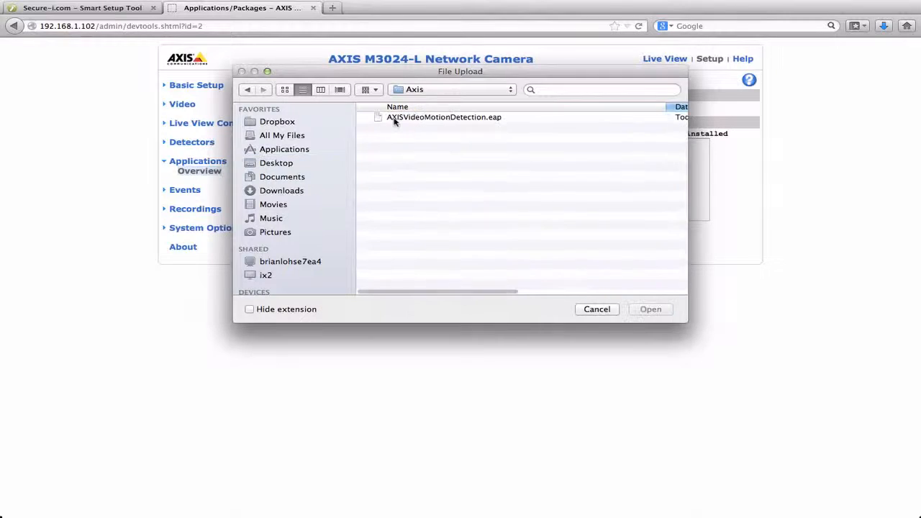
click(446, 119)
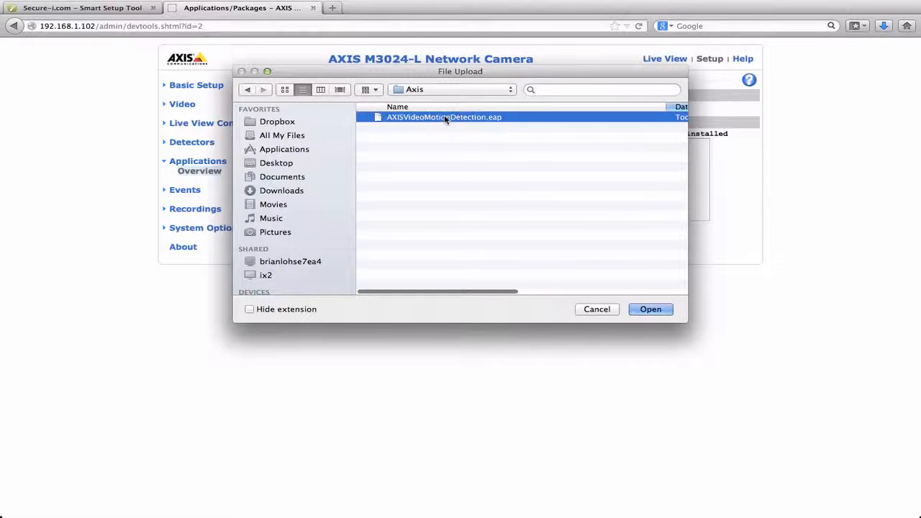
click(650, 309)
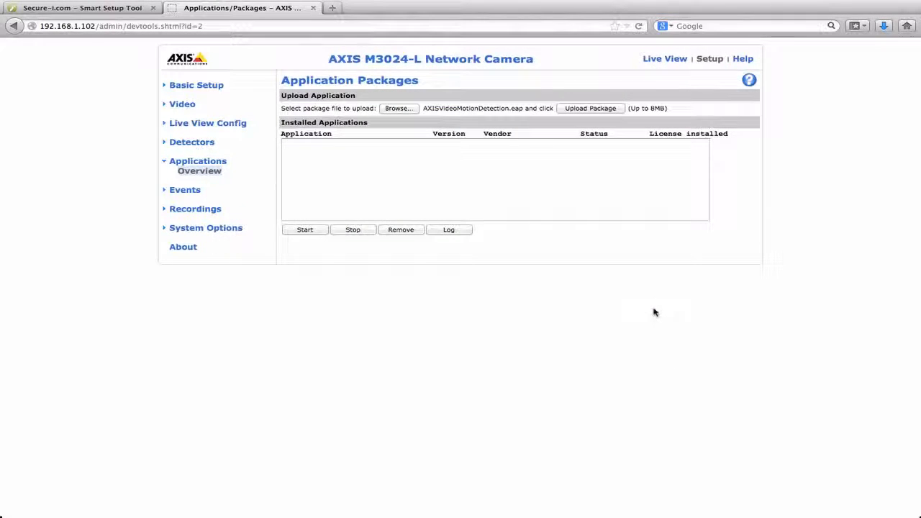
click(590, 109)
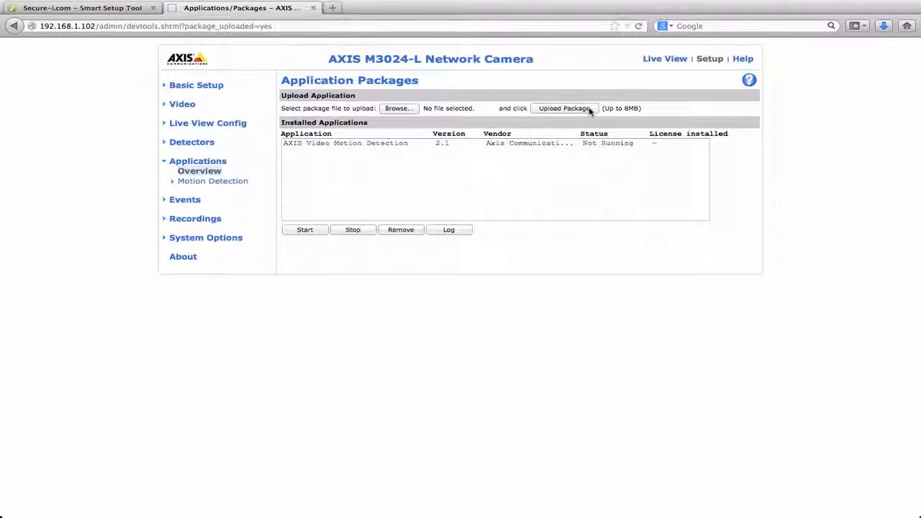
Start the AXIS Video Motion Detection application on the AXIS M3024-L and close the camera's page
click(328, 146)
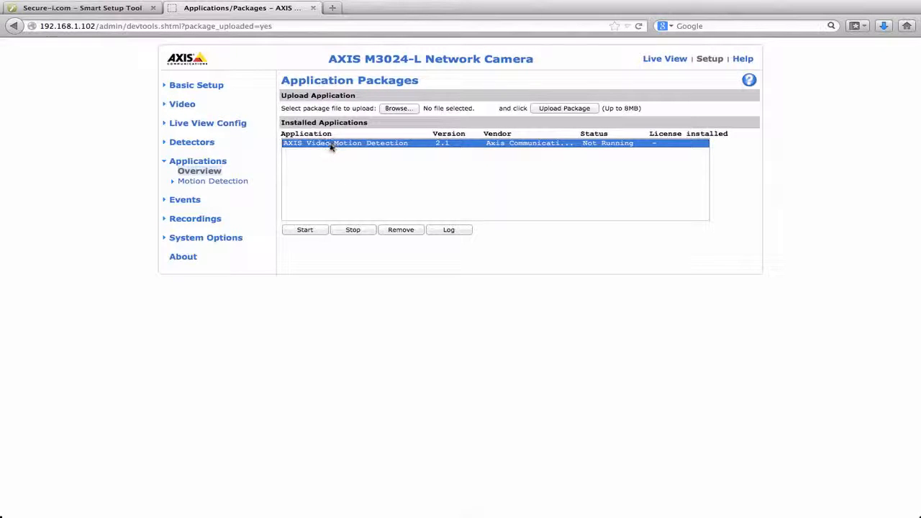
click(305, 230)
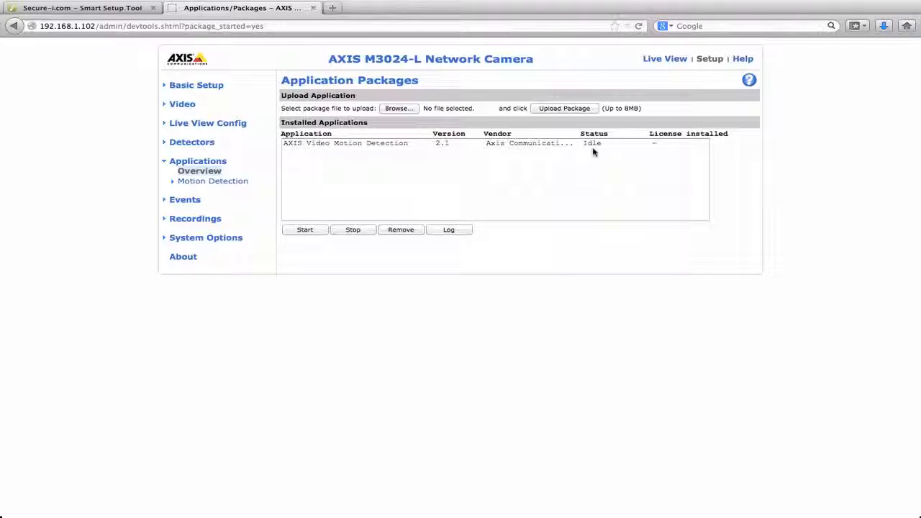
click(313, 8)
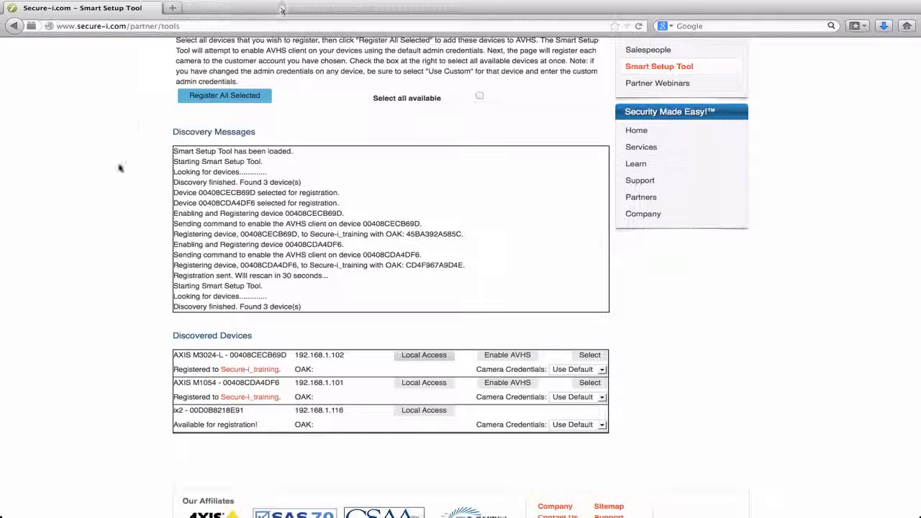
Open the discovered ix2 storage device's local access page and go to its management page
scroll(130, 214, down, 1)
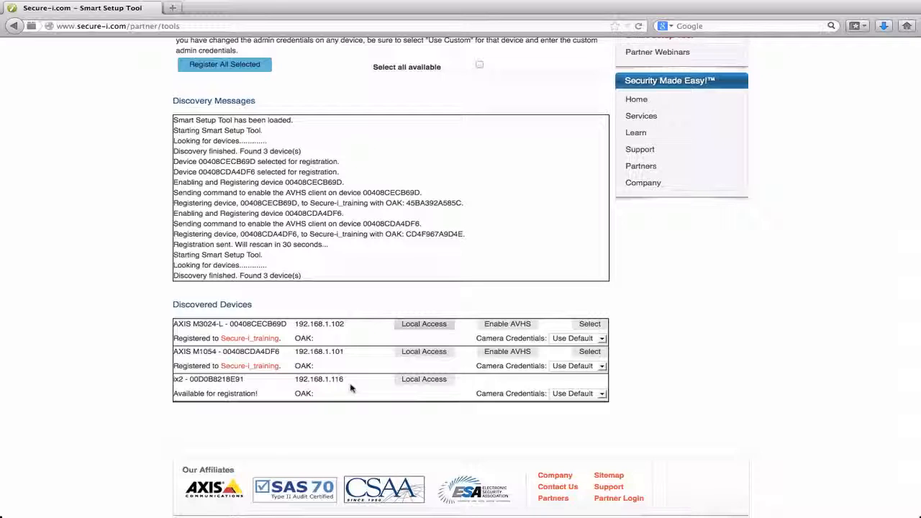
click(423, 380)
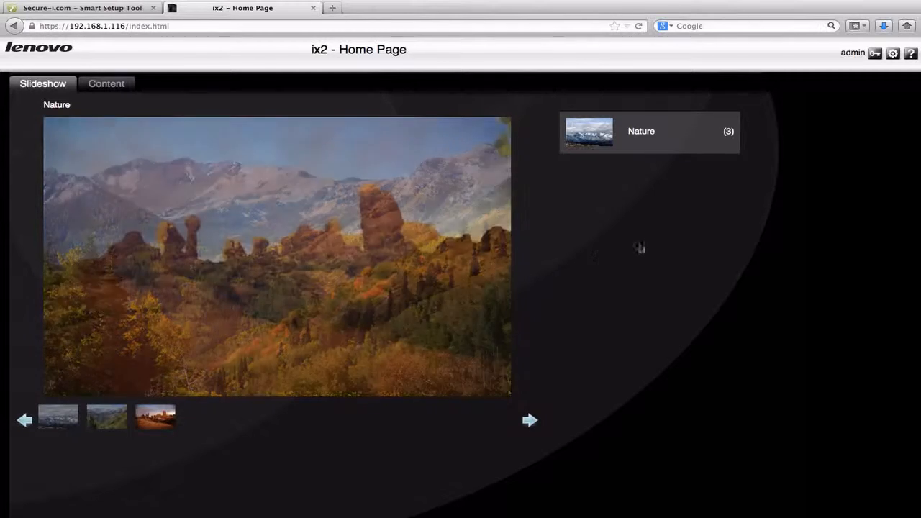
click(892, 54)
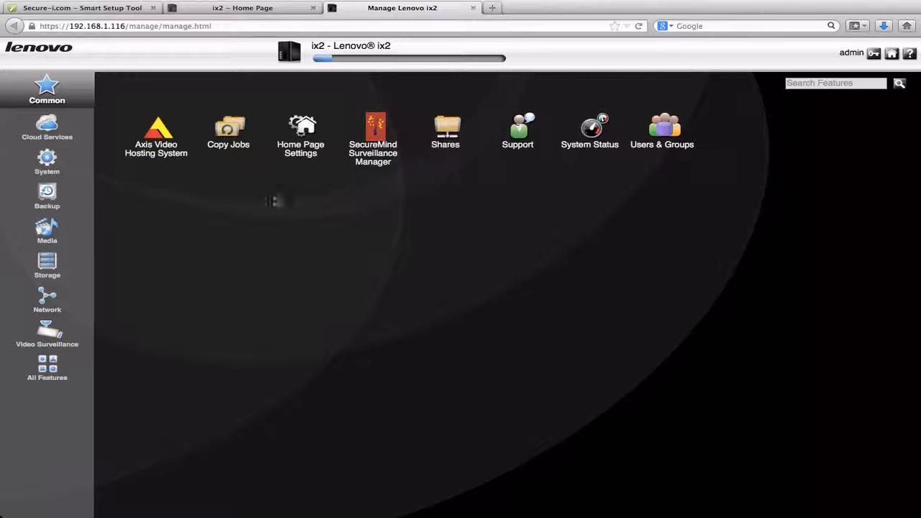
Install Axis Video Hosting System on the Lenovo ix2 and enable AVHS on the NAS
click(49, 127)
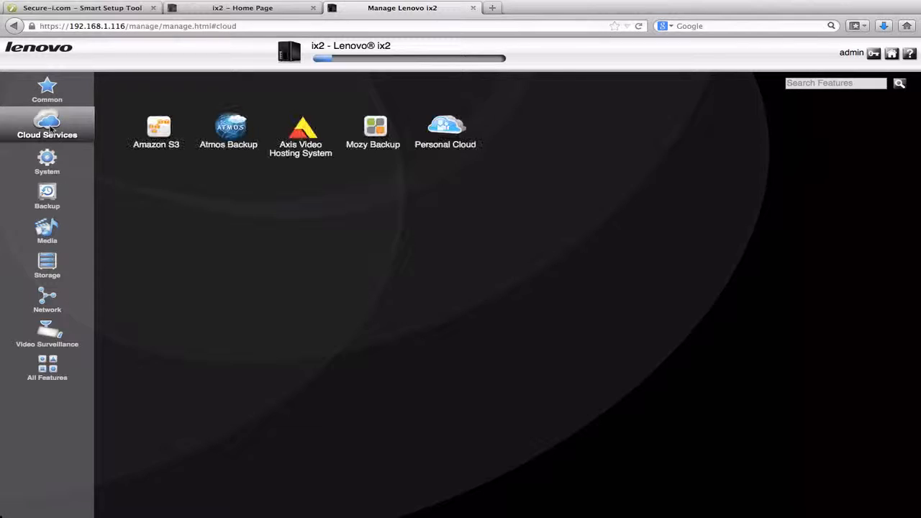
click(303, 152)
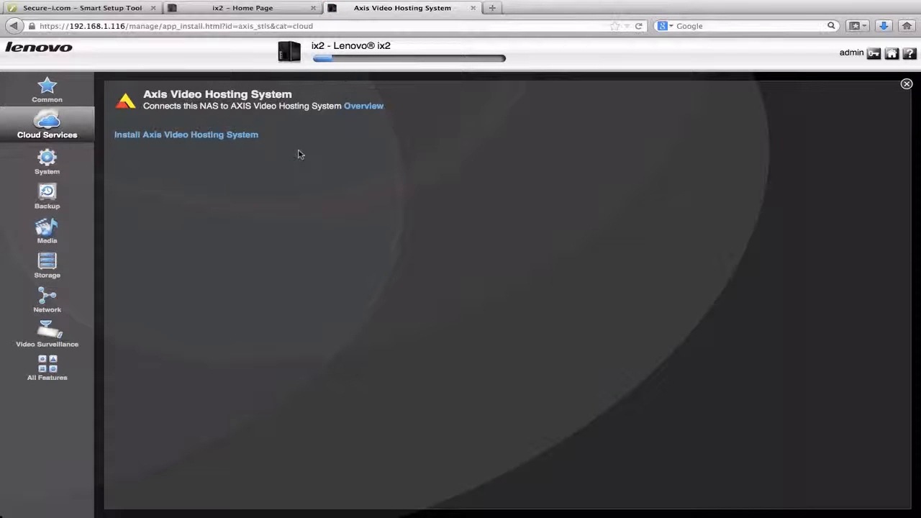
click(179, 136)
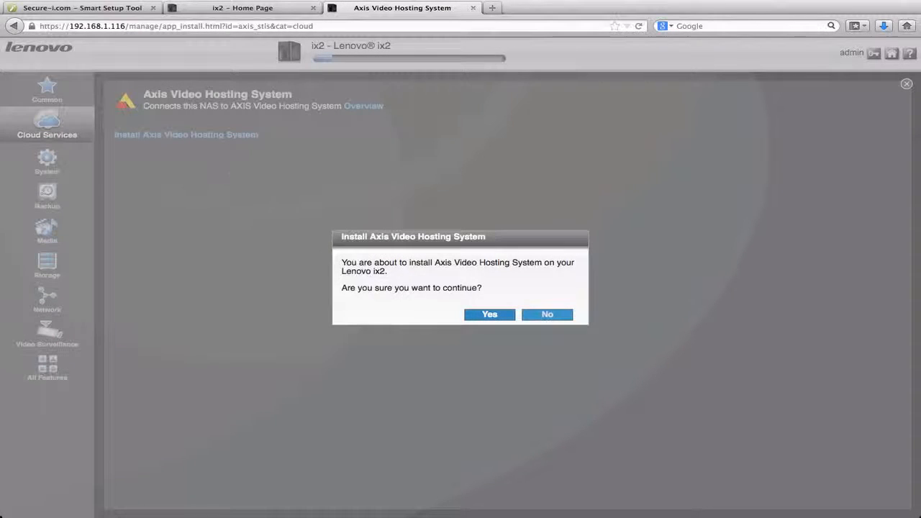
click(490, 314)
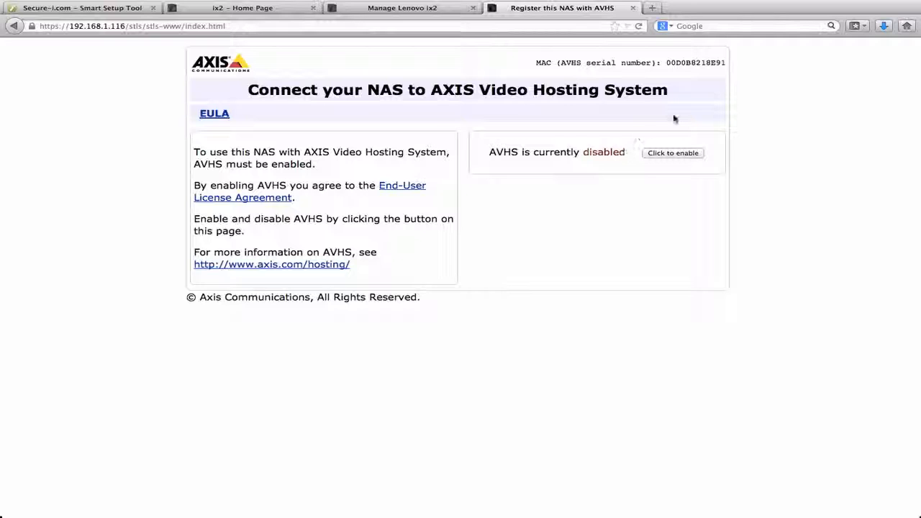
click(678, 153)
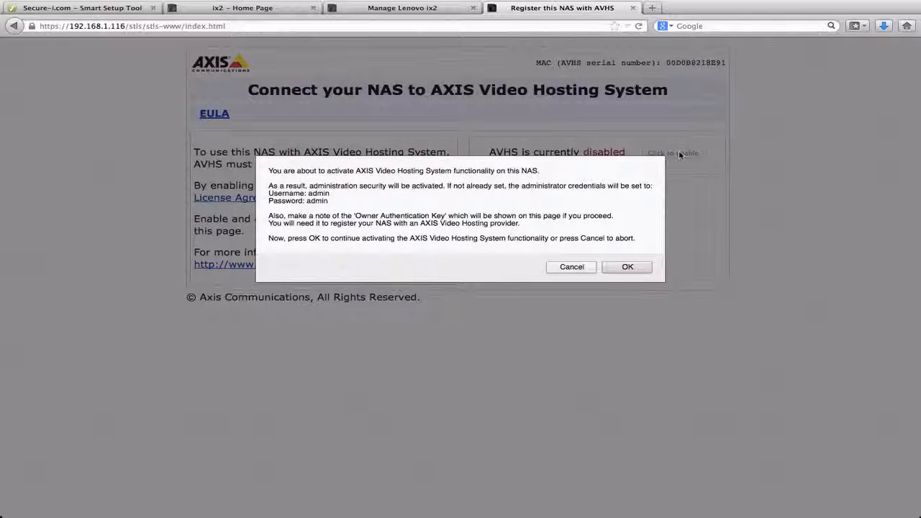
click(627, 265)
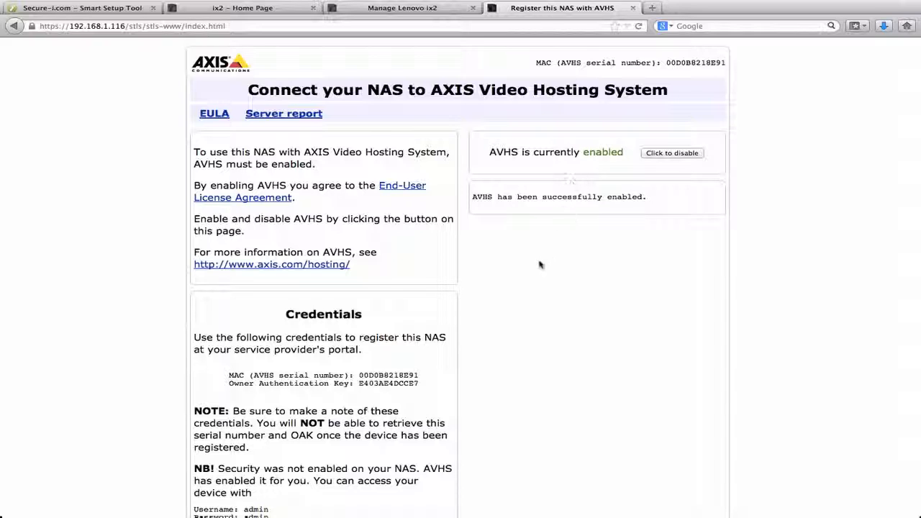
Copy the NAS's MAC serial number and Owner Authentication Key into the blank Word document
scroll(528, 265, down, 2)
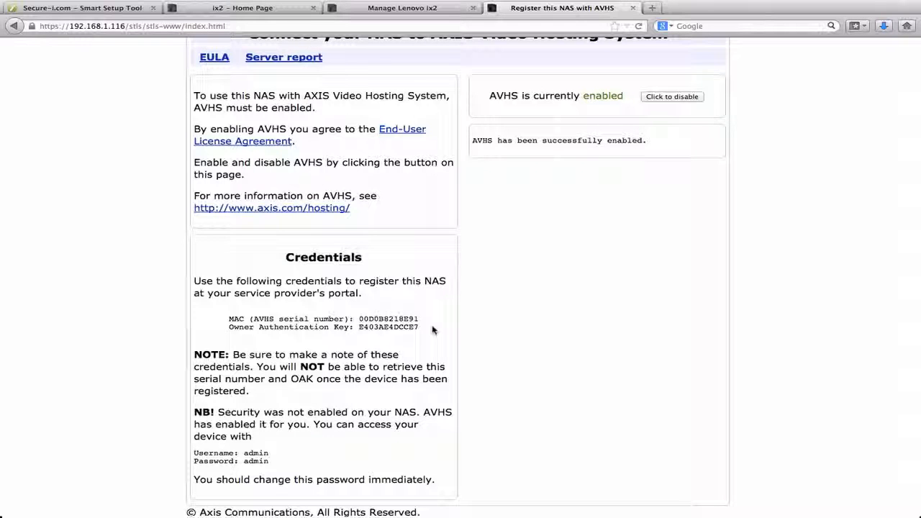
drag(430, 332, 228, 329)
key(super+c)
key(super+Tab)
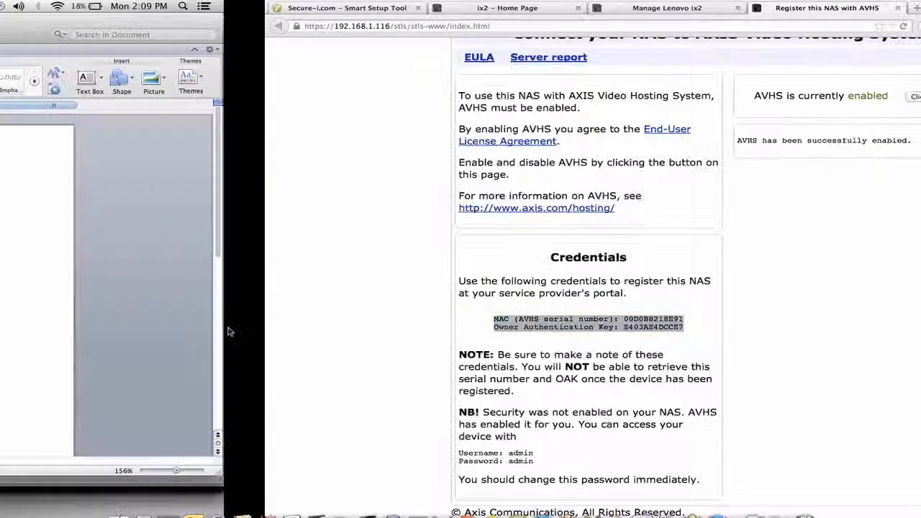
key(super+v)
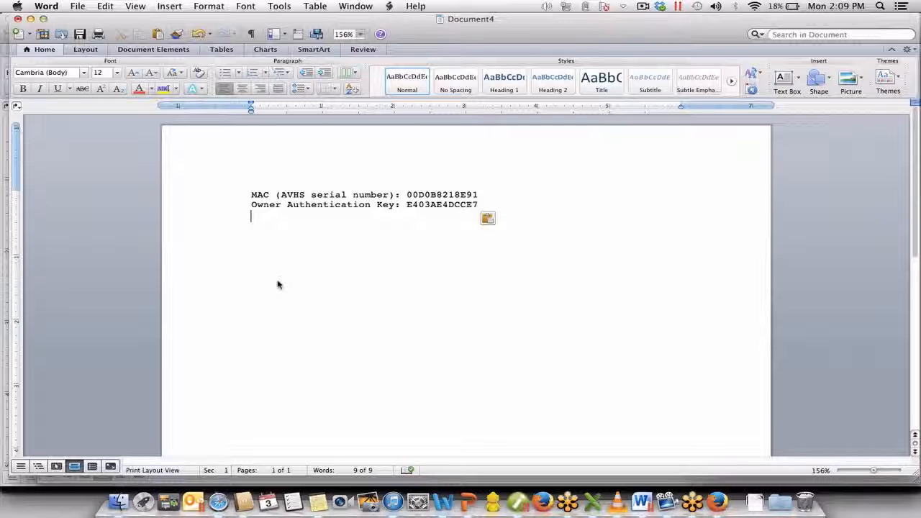
Return to the browser, start adding a storage device in the Secure-i portal's device management, and choose Secure-i_training as its customer
key(super+Tab)
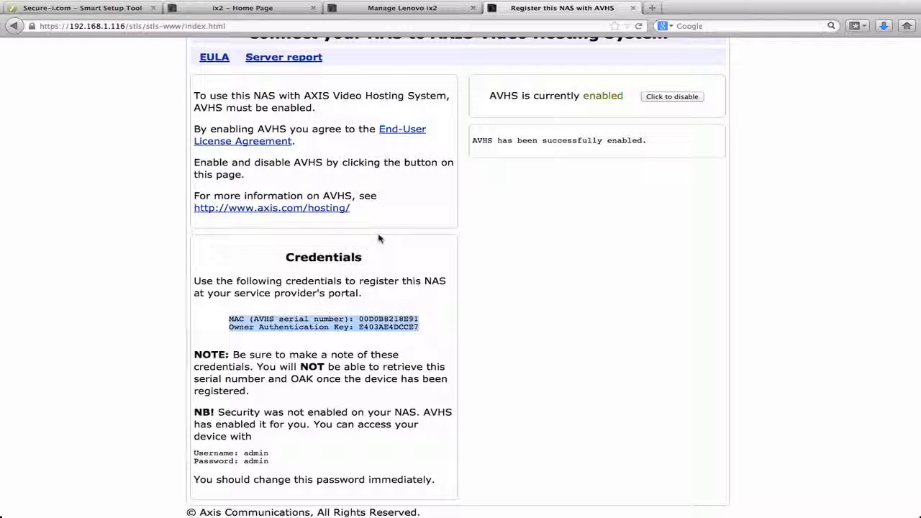
click(108, 8)
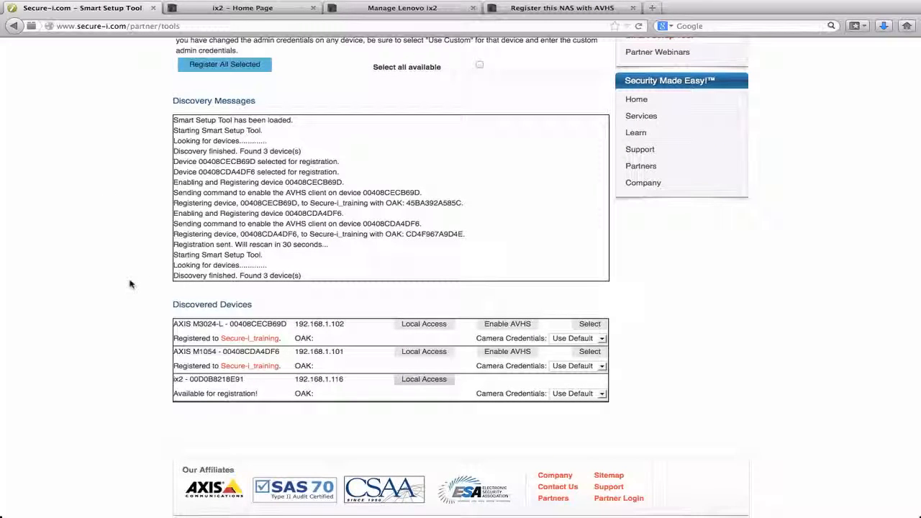
scroll(131, 325, up, 5)
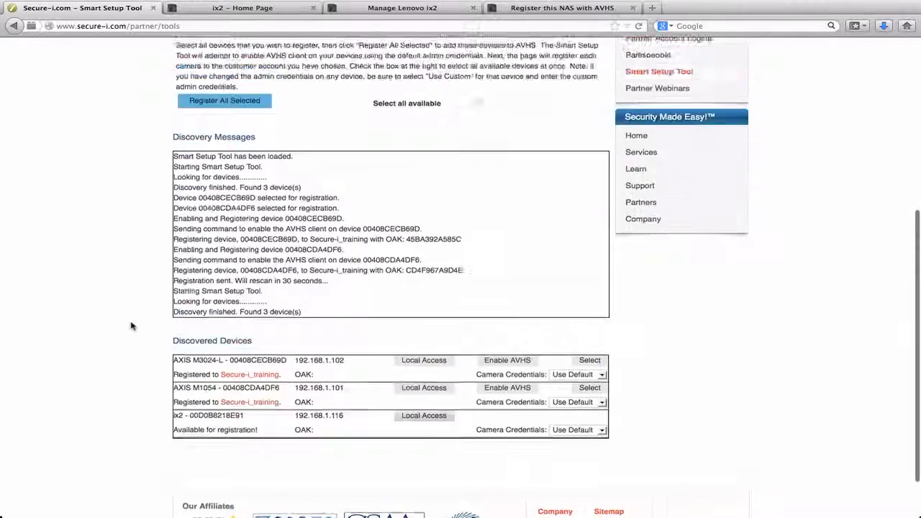
scroll(131, 326, up, 1)
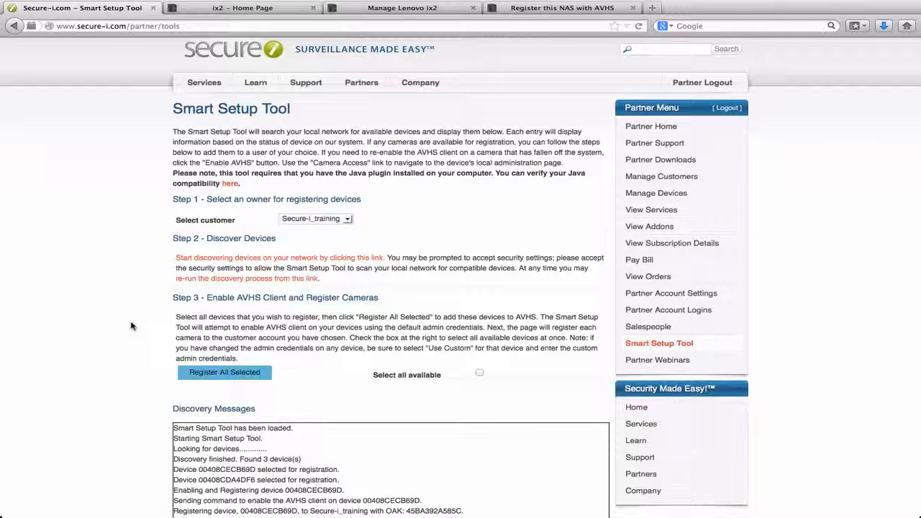
click(644, 194)
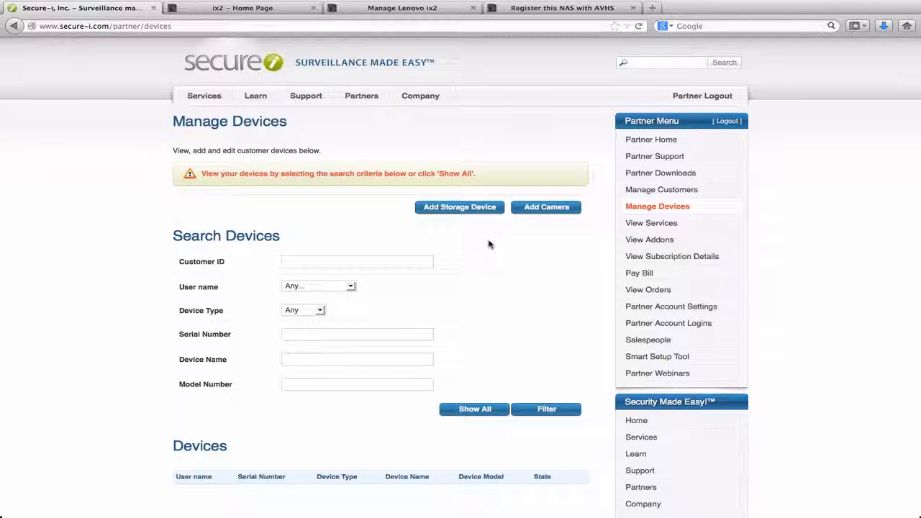
click(458, 209)
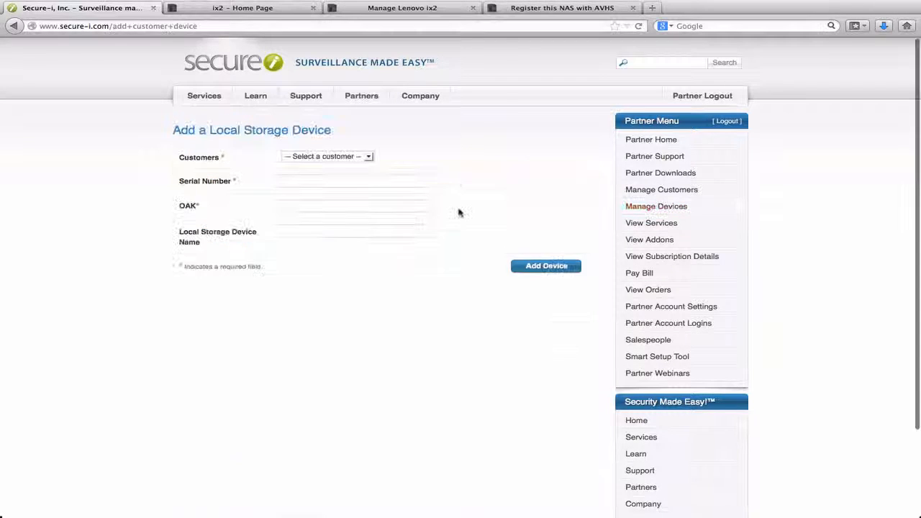
click(369, 157)
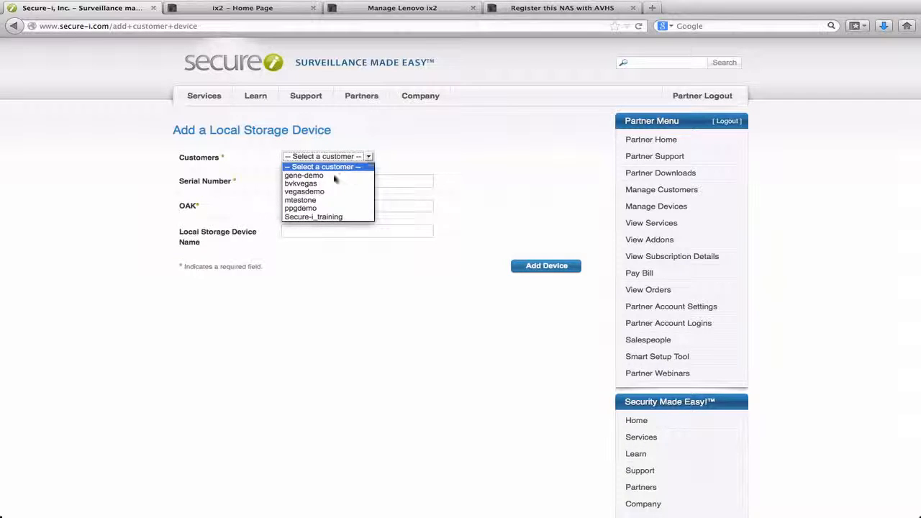
click(307, 218)
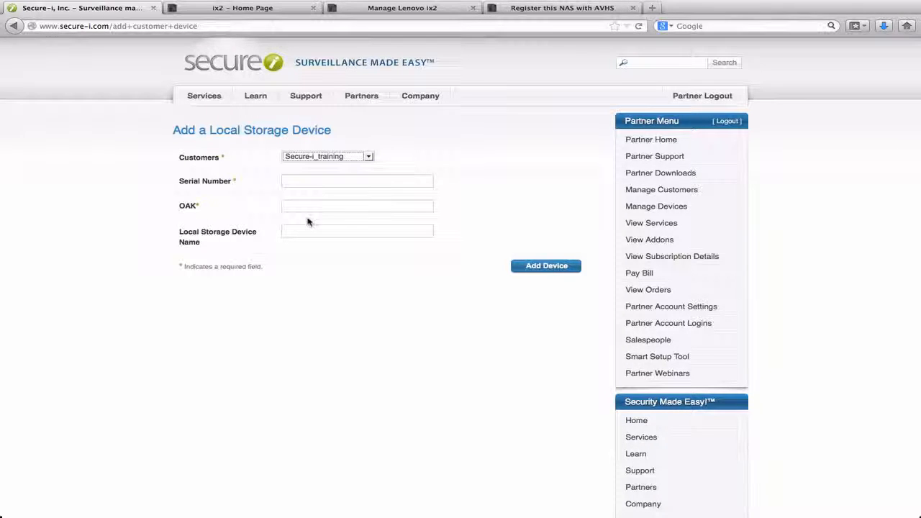
Copy the NAS's serial number from the Word document into the storage device's Serial Number field
click(310, 186)
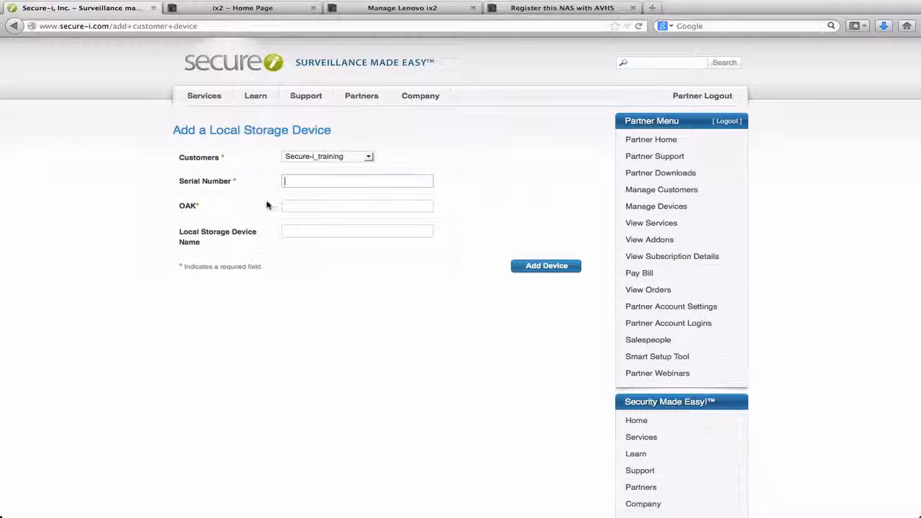
key(ctrl+Left)
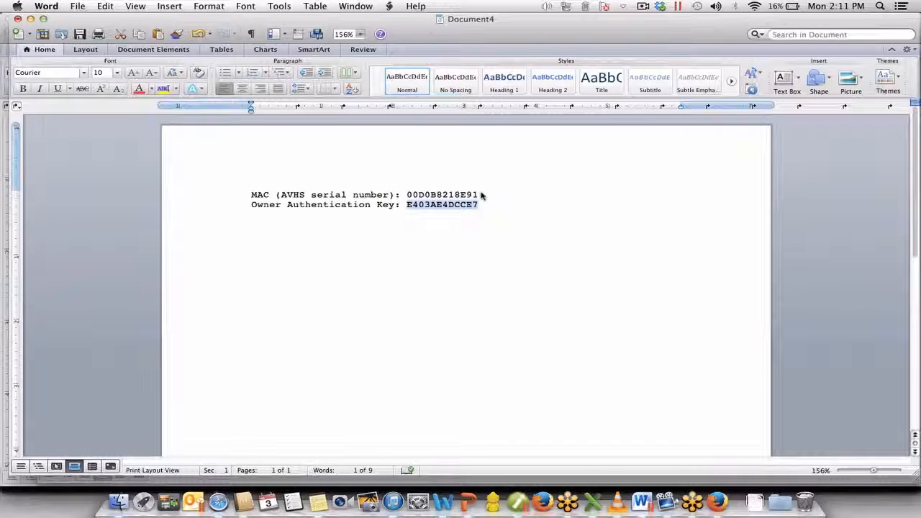
drag(479, 194, 407, 196)
key(super+c)
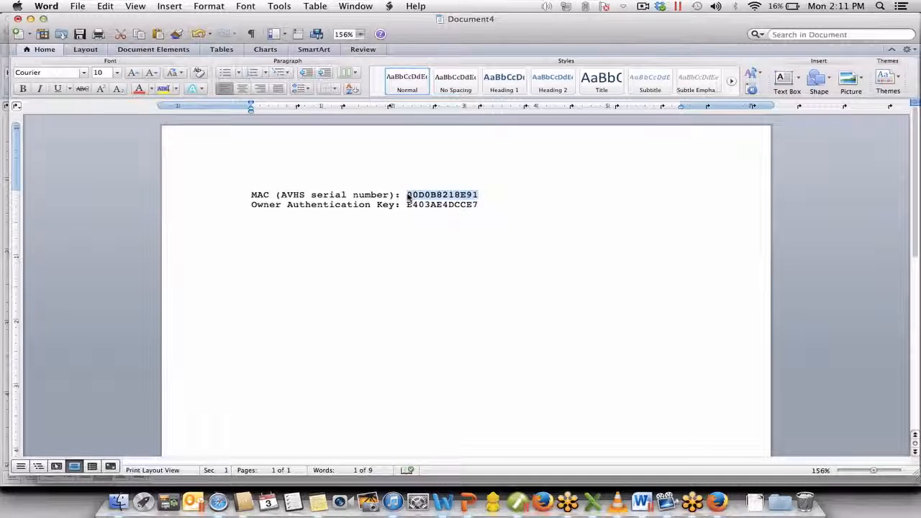
key(ctrl+Right)
key(super+v)
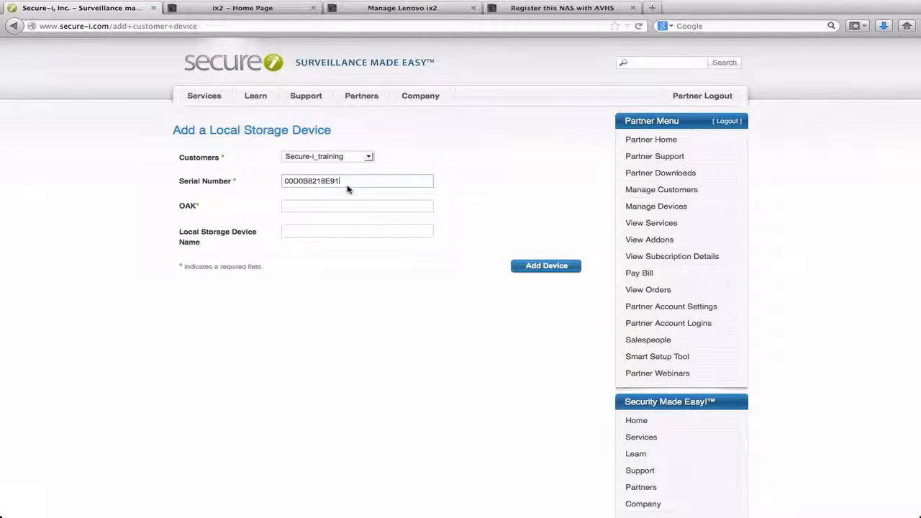
Copy the Owner Authentication Key from the Word document into the OAK field of the local storage device form in the browser
key(ctrl+Left)
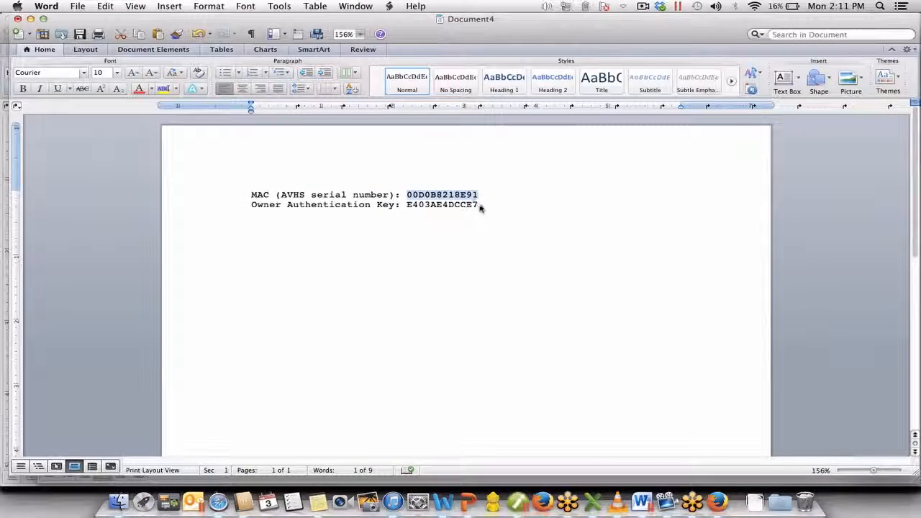
drag(407, 205, 482, 207)
key(super+c)
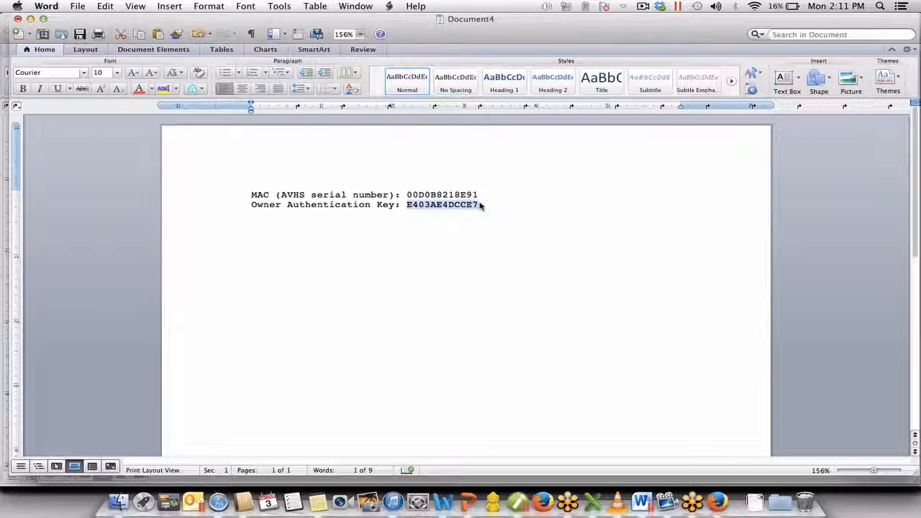
key(ctrl+Right)
click(386, 209)
key(super+v)
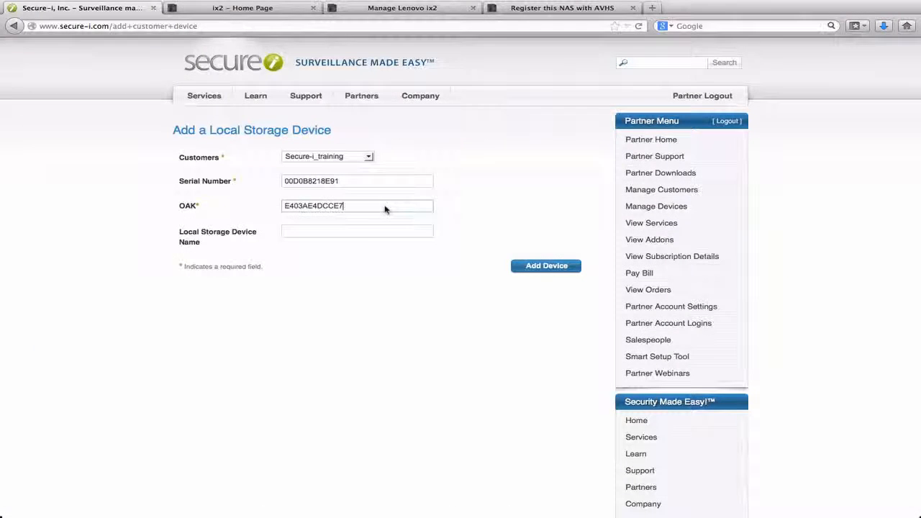
Name the local storage device Training NAS, add it to the customer, and check its entry in the Secure-i_training device list
click(348, 236)
text(Traing)
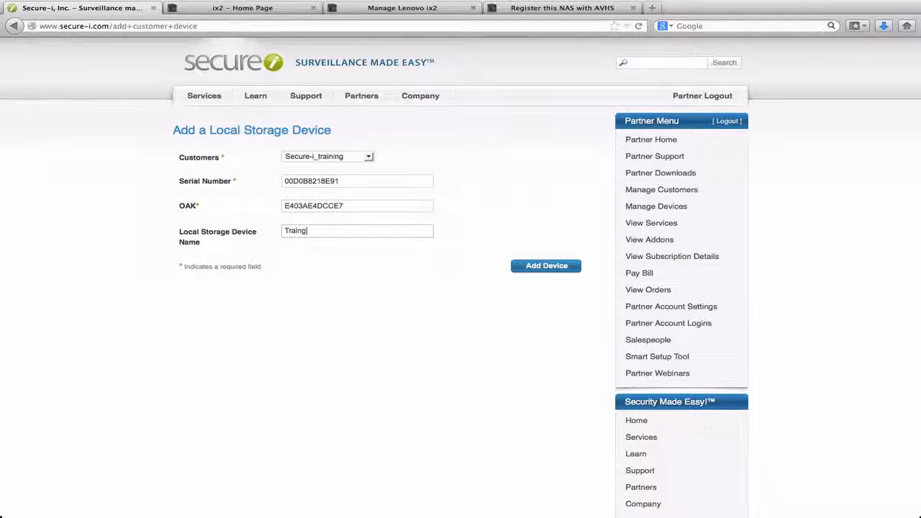
text(ing NAS)
click(541, 266)
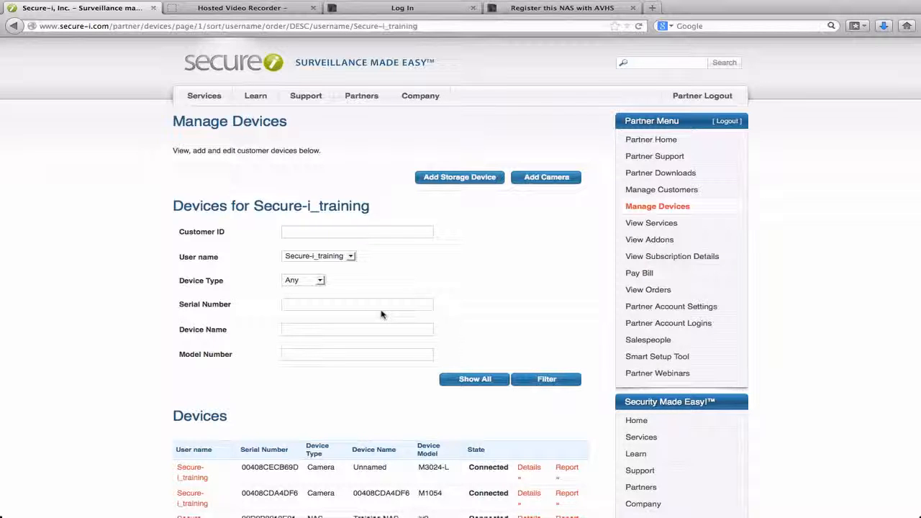
scroll(126, 320, down, 2)
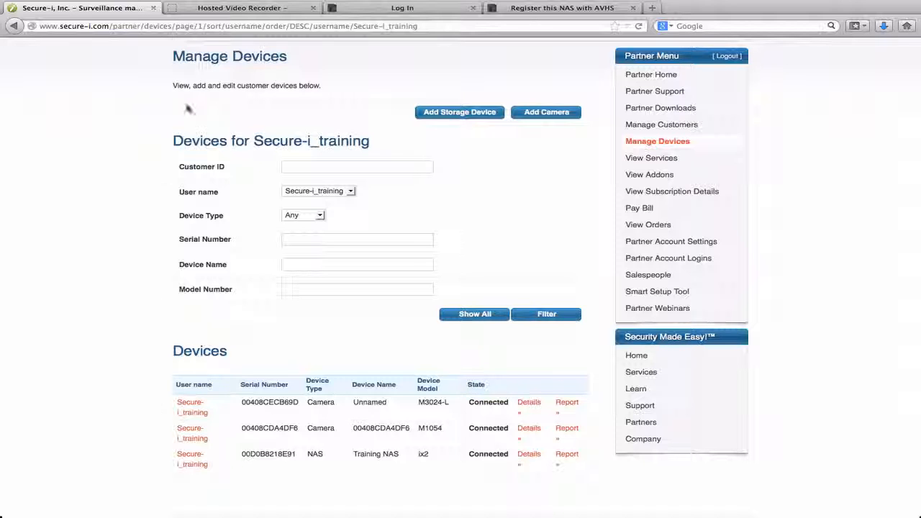
Log in to the Hosted Video Recorder site as secure-i_training with the account password
click(248, 9)
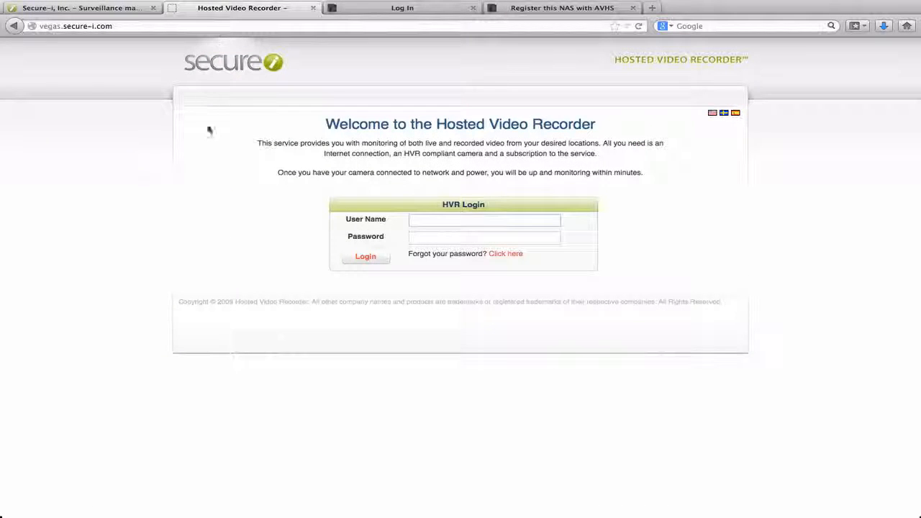
text(secure-i)
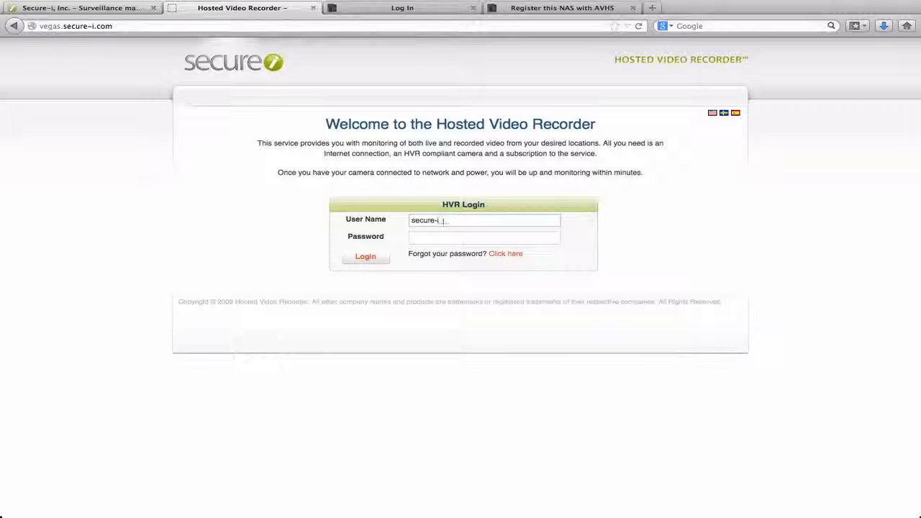
text(_training)
key(Tab)
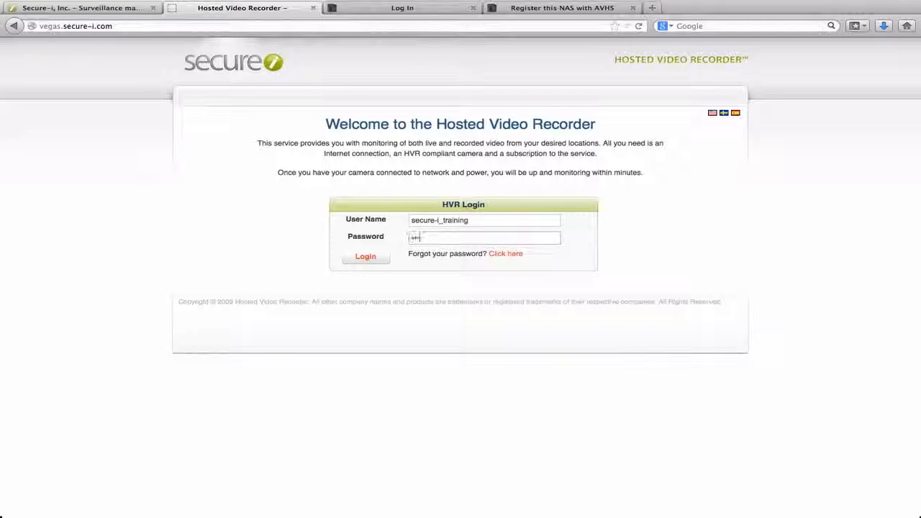
text(••••••••)
key(Return)
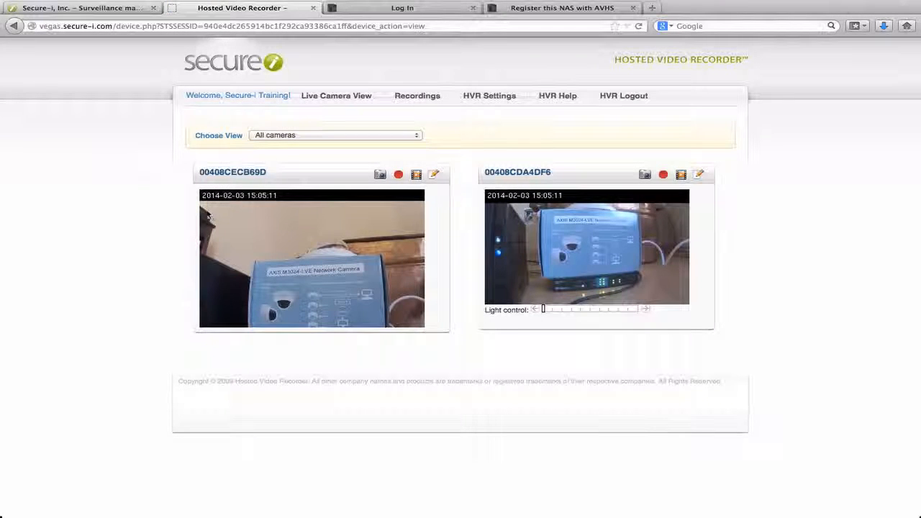
Check the cameras and NAS in the device list of the HVR settings, and log out of the Hosted Video Recorder
click(485, 98)
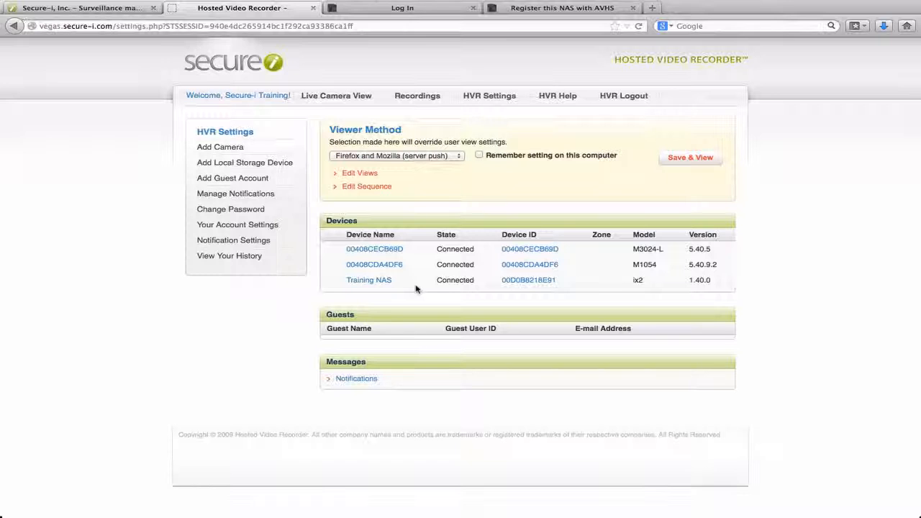
click(623, 98)
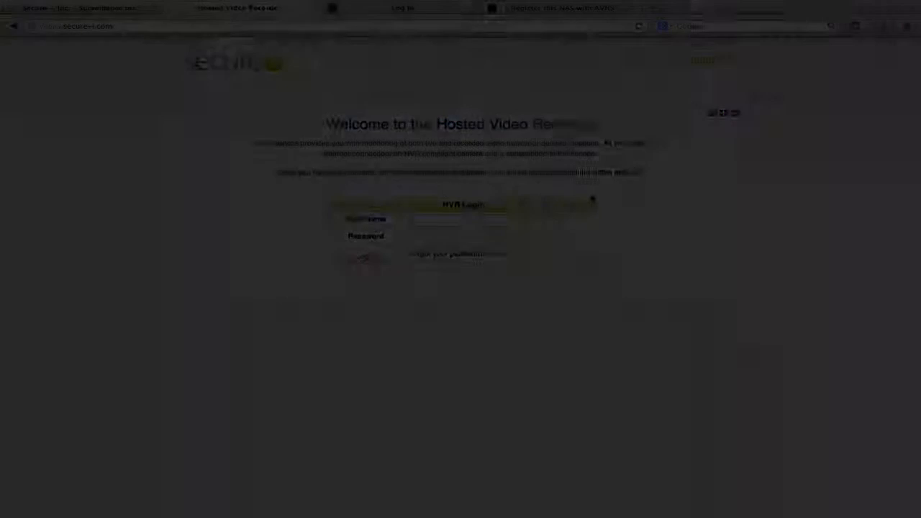